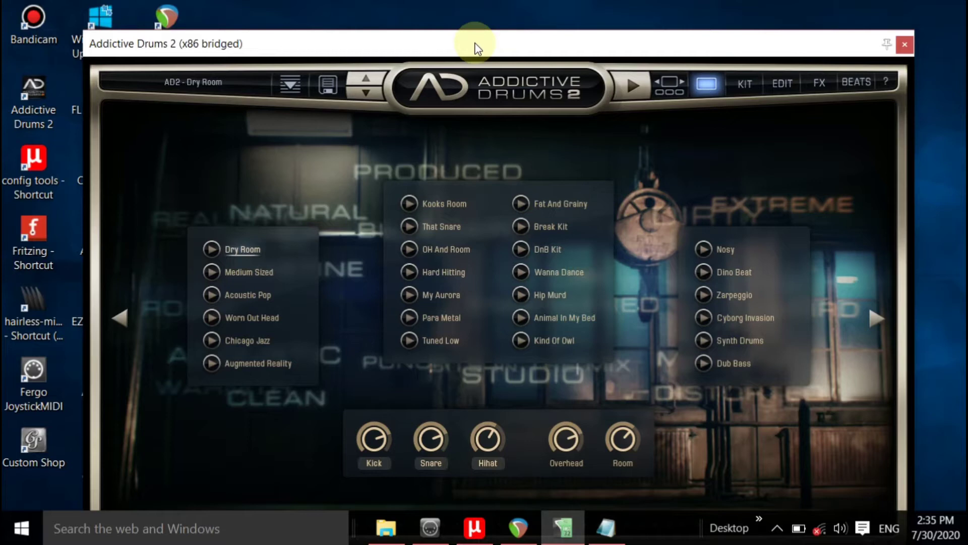
# - Open the kit view of the Dry Room preset and audition toms 4, 3, 2 and 1
pyautogui.moveTo(475, 43); pyautogui.dragTo(450, 14)
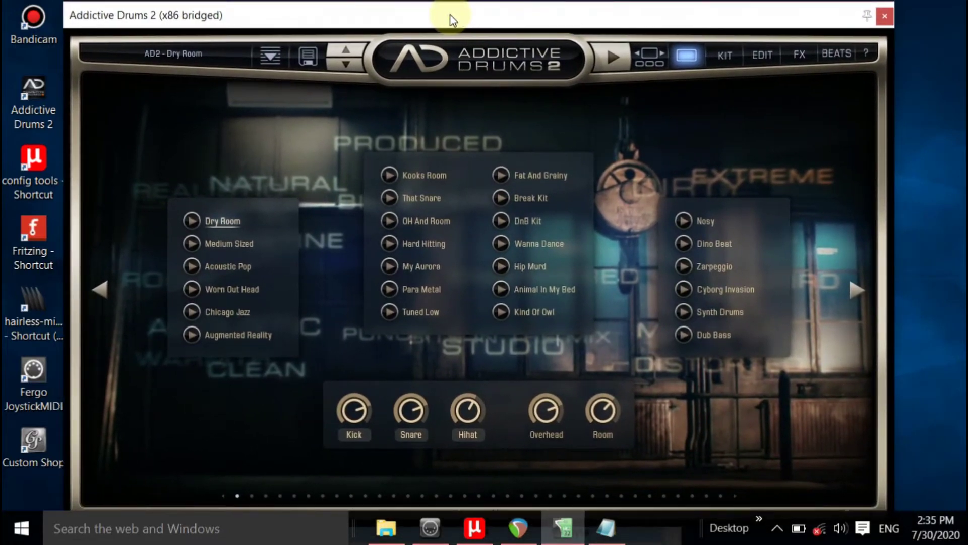
pyautogui.click(730, 56)
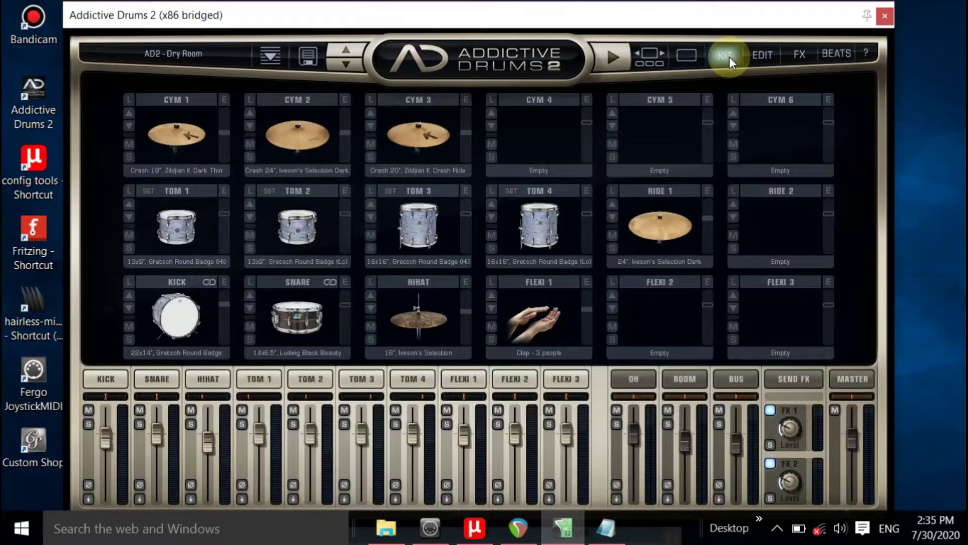
pyautogui.click(537, 223)
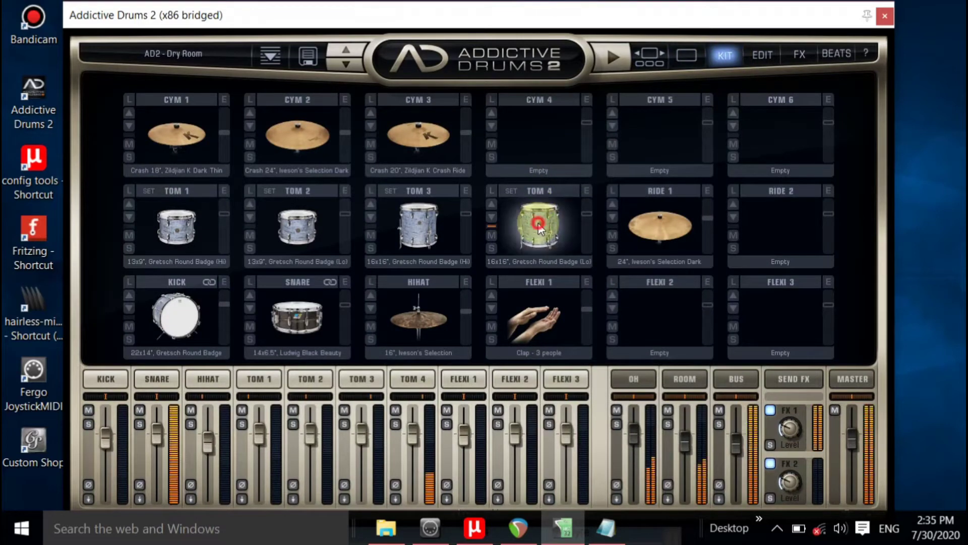
pyautogui.click(436, 235)
pyautogui.click(329, 234)
pyautogui.click(216, 222)
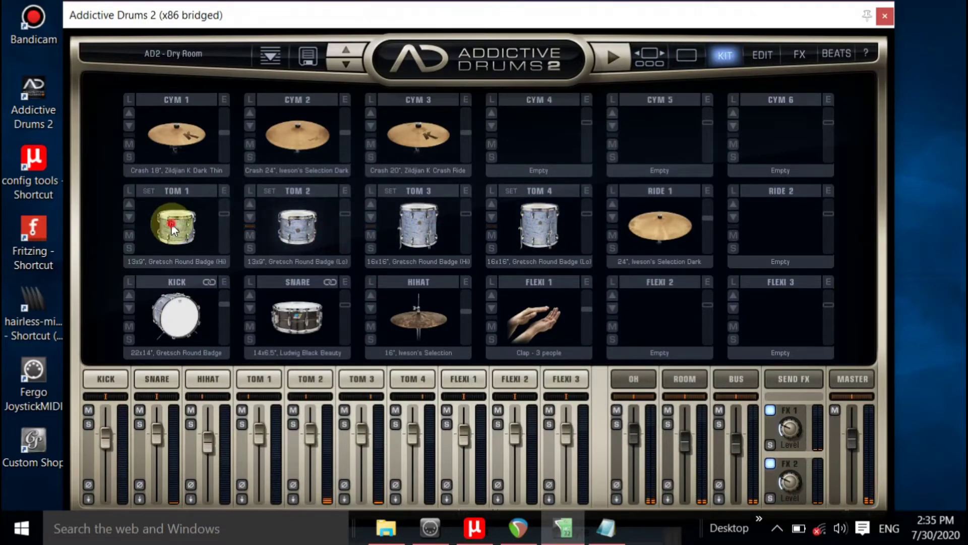
pyautogui.click(216, 223)
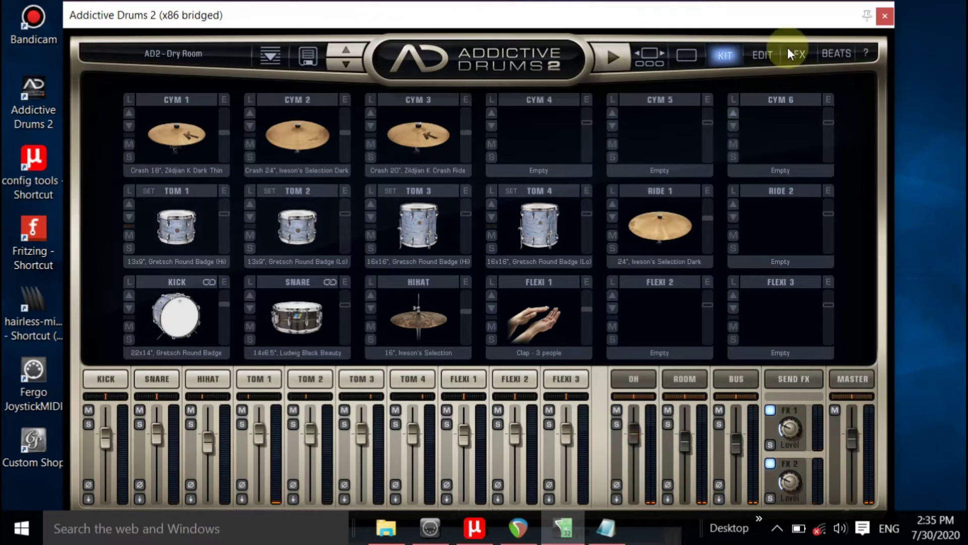
# - Browse the ADpak gallery from Fairfax Vol. 1 through to United Pop
pyautogui.click(656, 59)
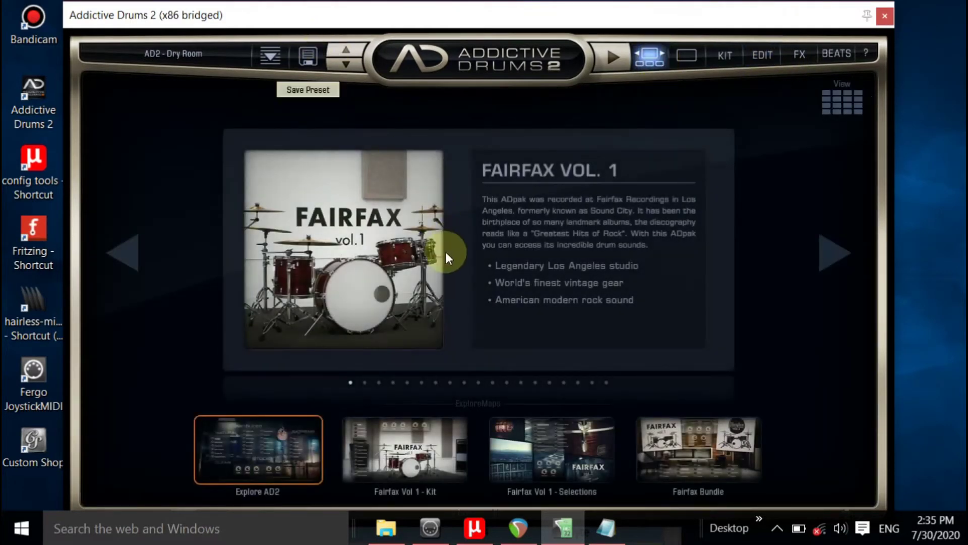
pyautogui.click(842, 259)
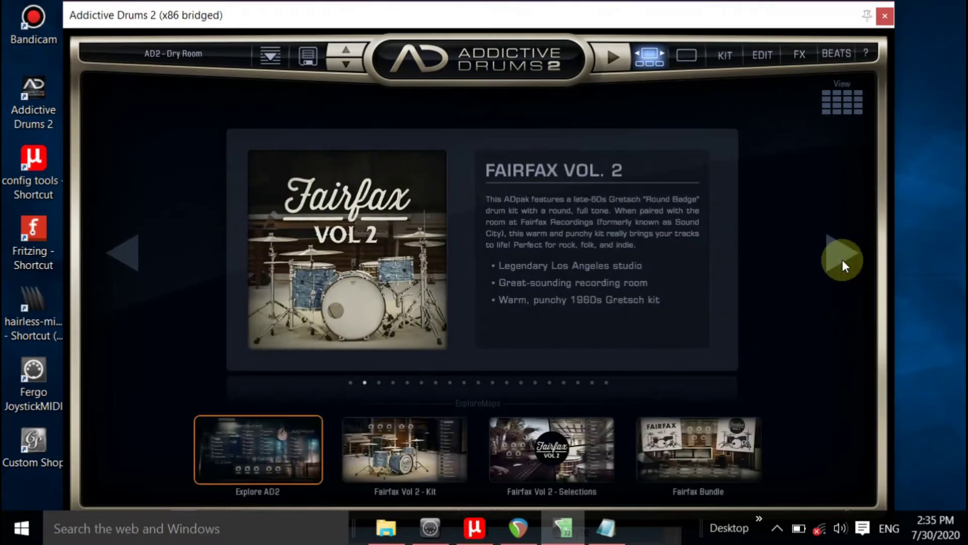
pyautogui.click(842, 259)
pyautogui.click(842, 259)
pyautogui.click(842, 259)
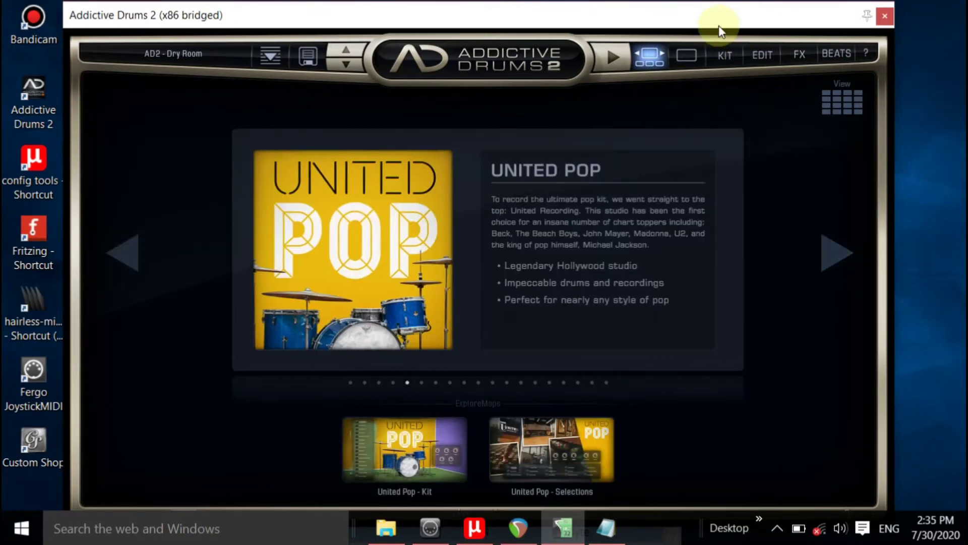
# - Open the Map Window and display the note mappings of cymbal 4 and cymbal 1
pyautogui.moveTo(710, 12); pyautogui.dragTo(712, 16)
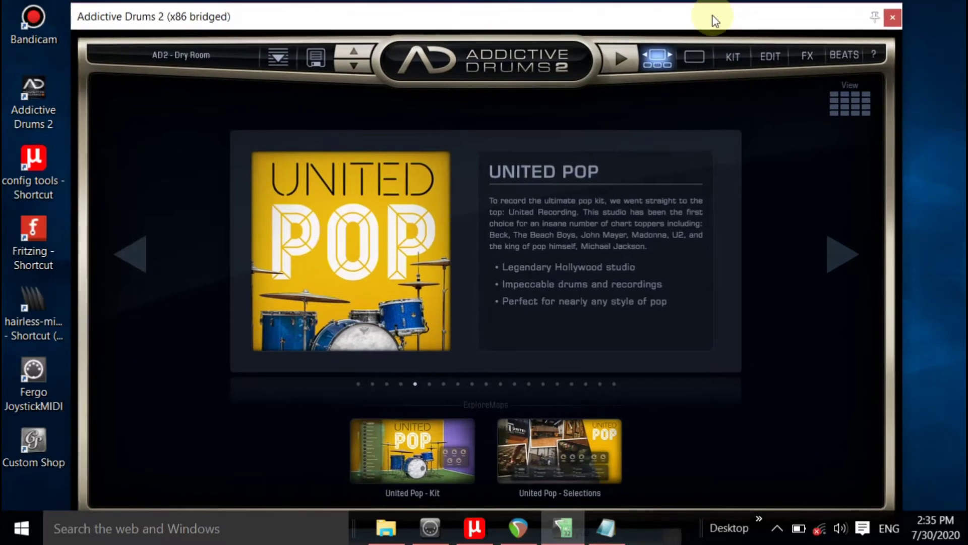
pyautogui.click(879, 50)
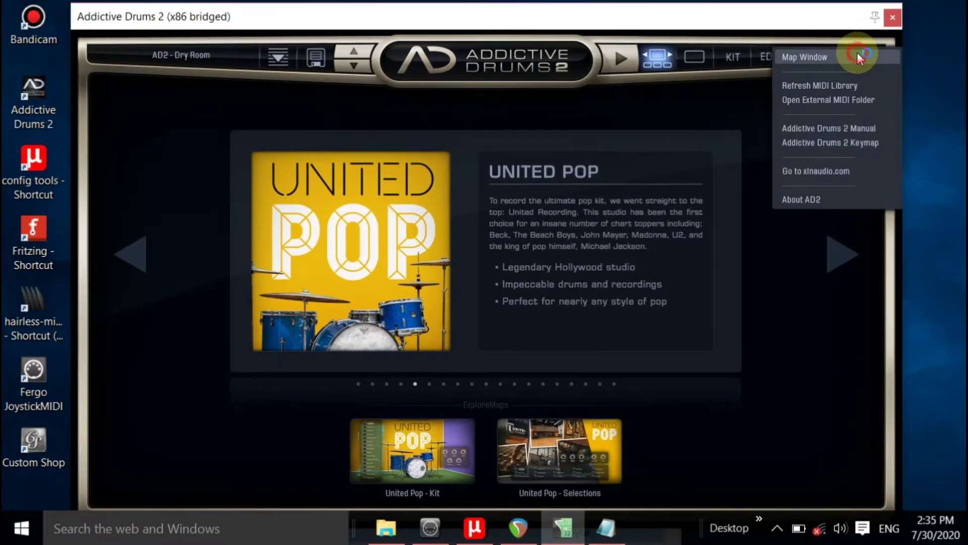
pyautogui.click(858, 53)
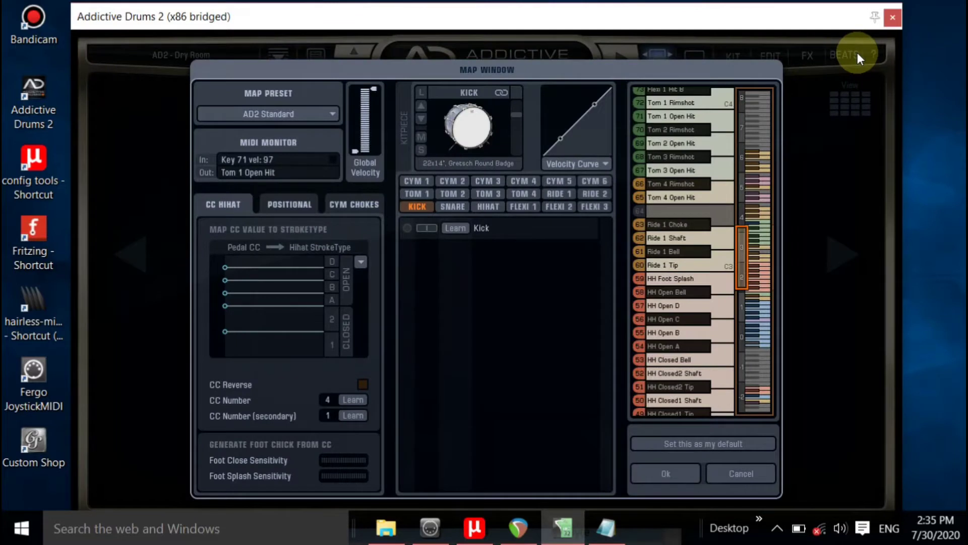
pyautogui.click(539, 184)
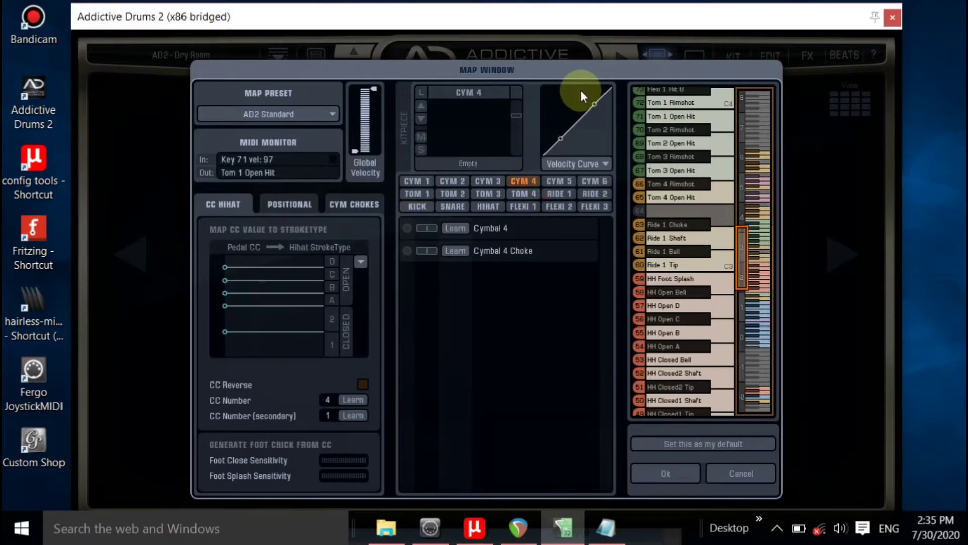
pyautogui.click(413, 181)
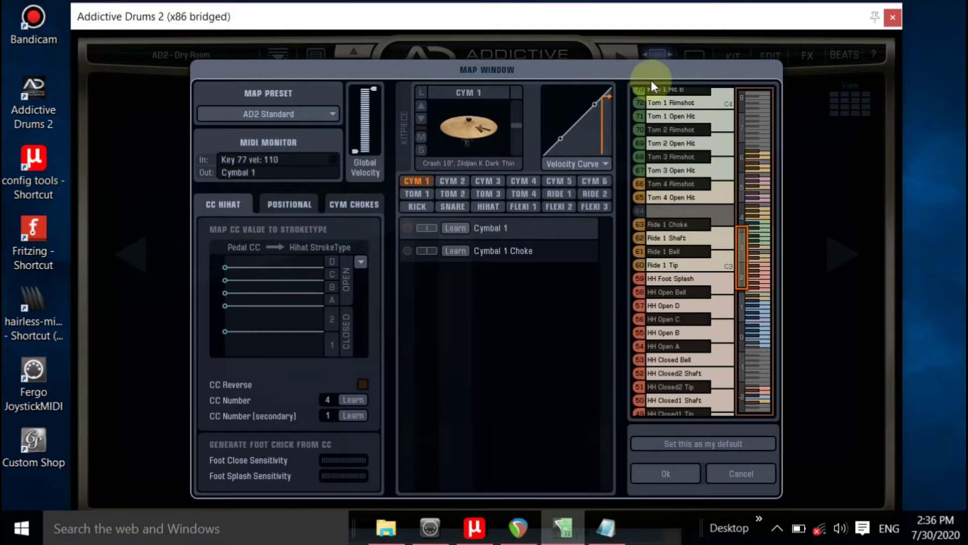
# - Move the Addictive Drums 2 window down the desktop and bring the microDrum window forward above it
pyautogui.click(762, 11)
pyautogui.moveTo(797, 38); pyautogui.dragTo(822, 302)
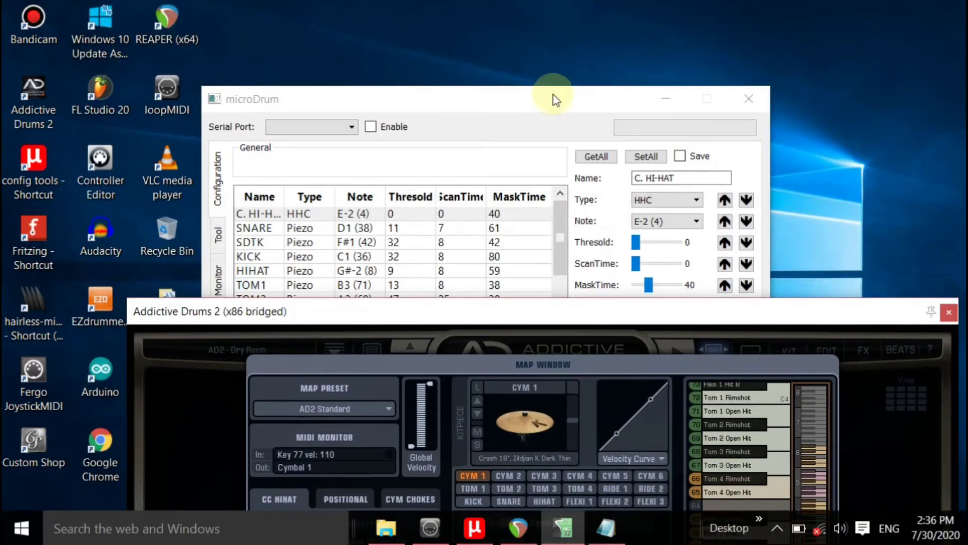
pyautogui.moveTo(554, 101); pyautogui.dragTo(536, 45)
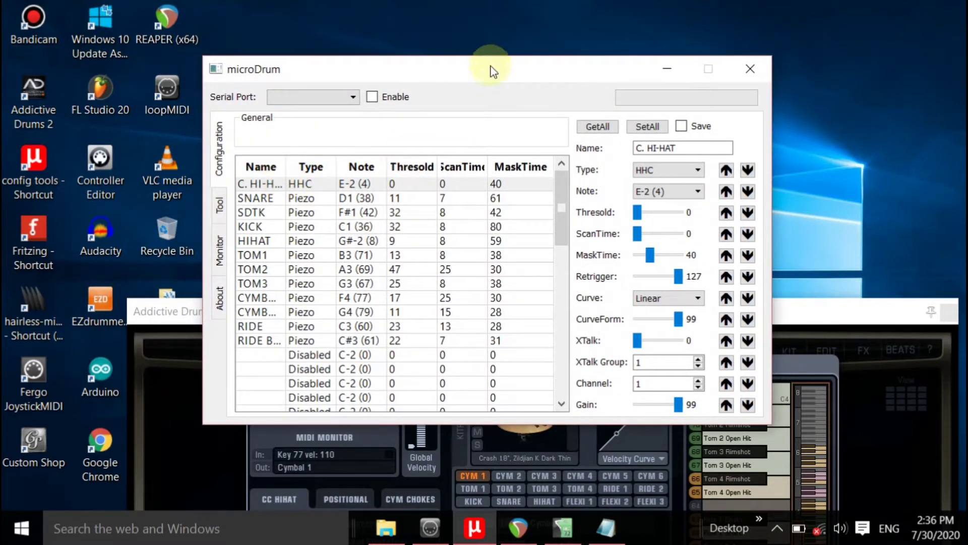
pyautogui.moveTo(493, 75); pyautogui.dragTo(534, 43)
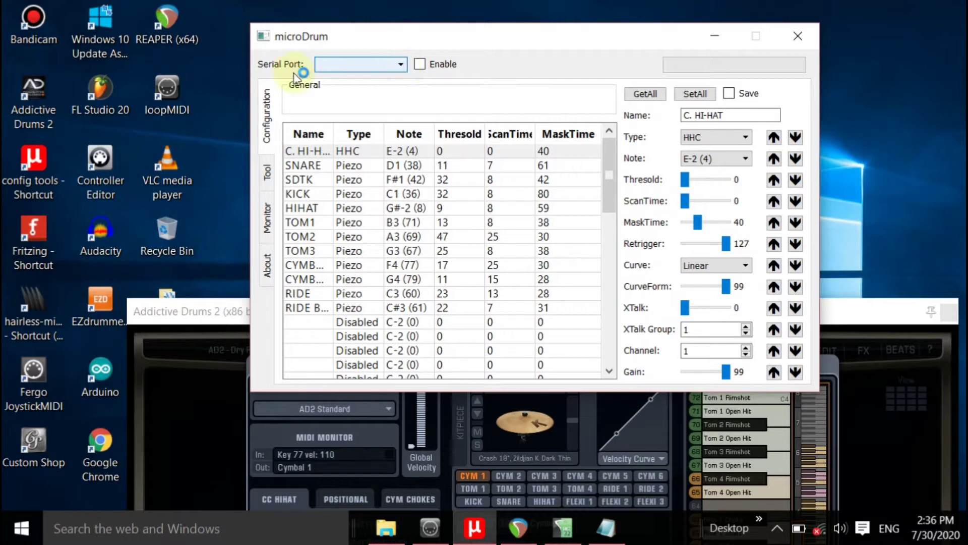
# - Set microDrum's MIDI output to loopMIDI Port and return to the sensor configuration
pyautogui.click(274, 211)
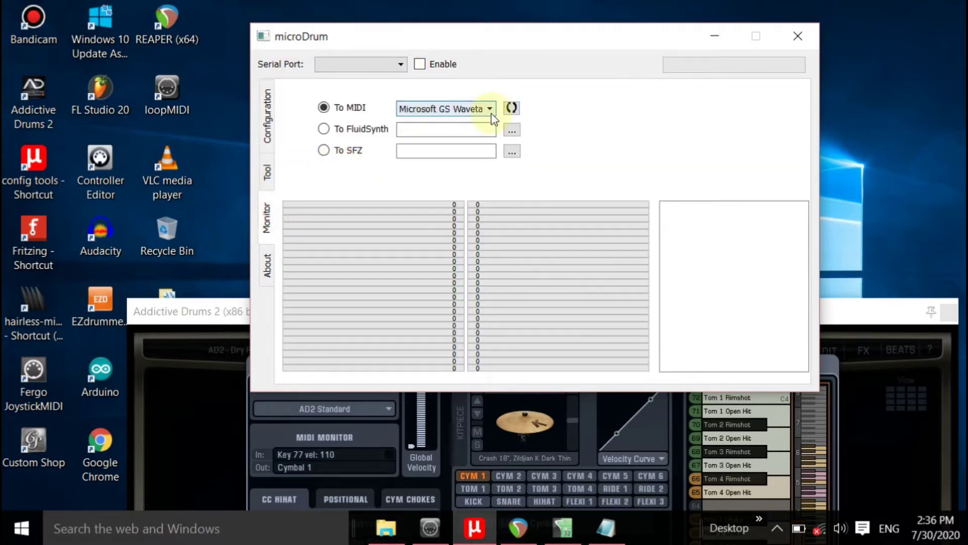
pyautogui.click(476, 114)
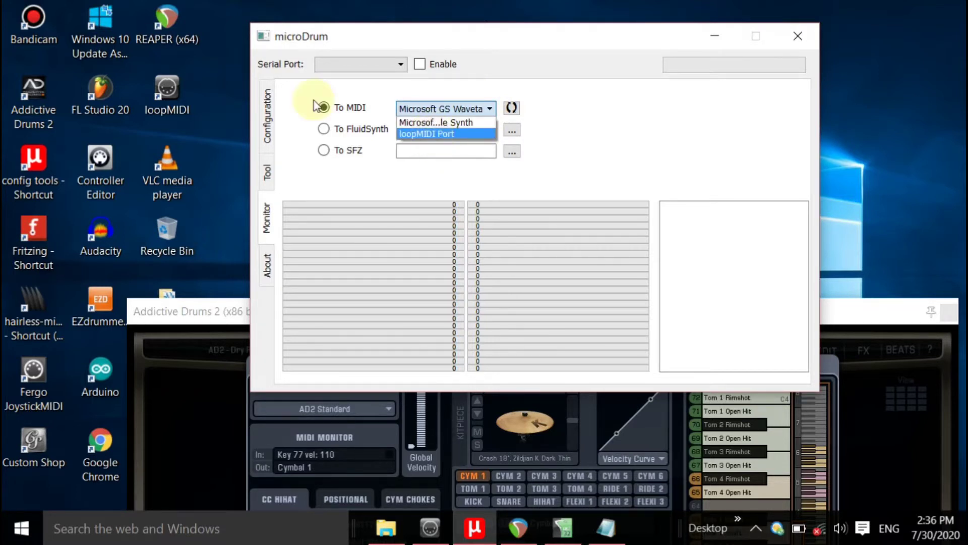
pyautogui.click(427, 135)
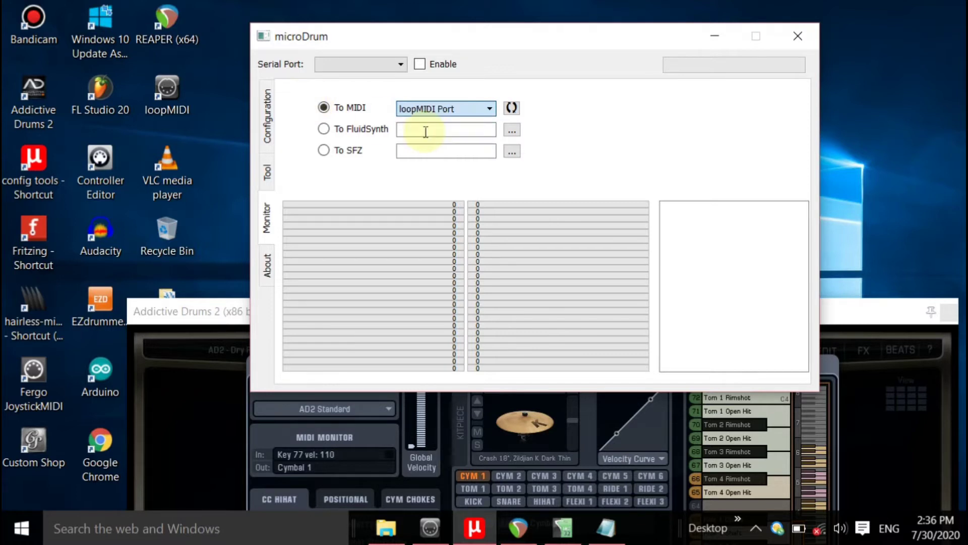
pyautogui.click(259, 114)
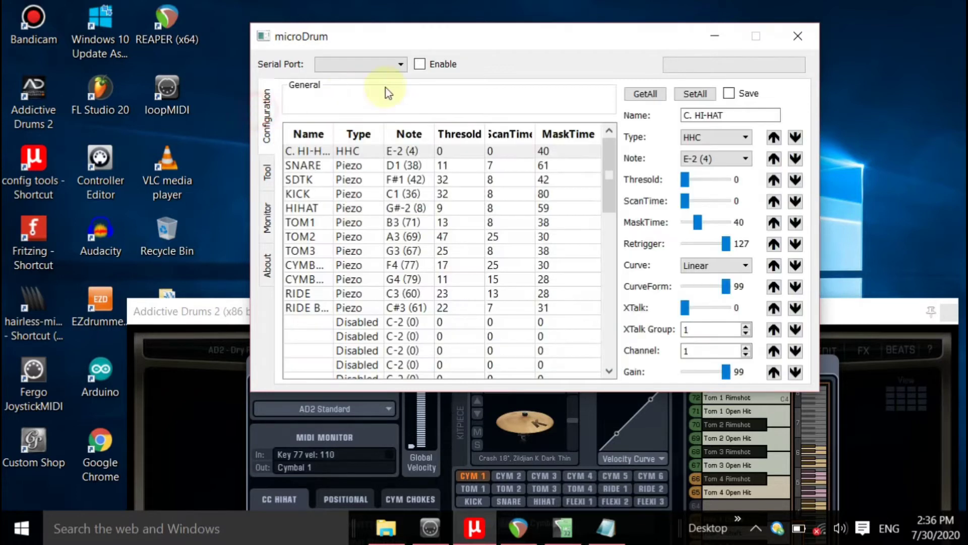
# - Enable the serial connection in microDrum and check the list of available serial ports
pyautogui.click(420, 64)
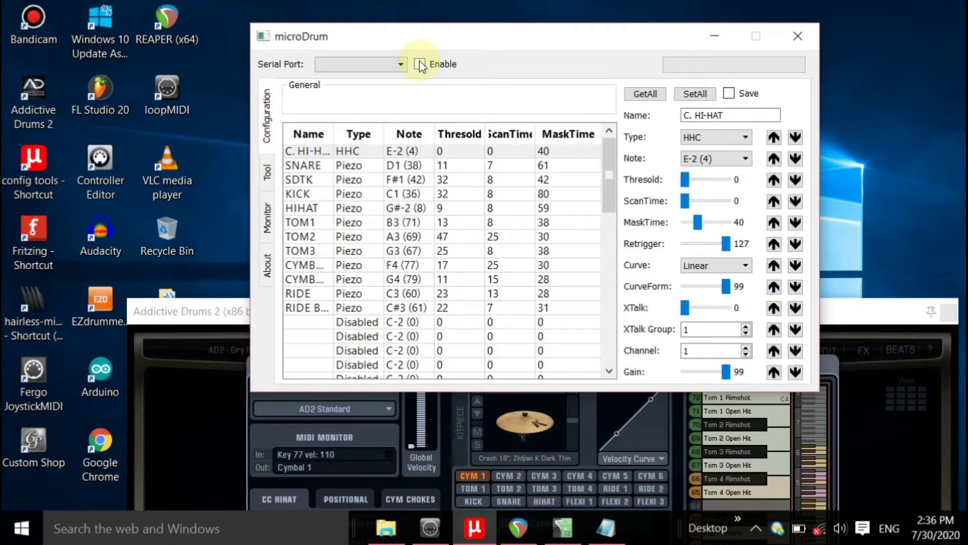
pyautogui.click(420, 64)
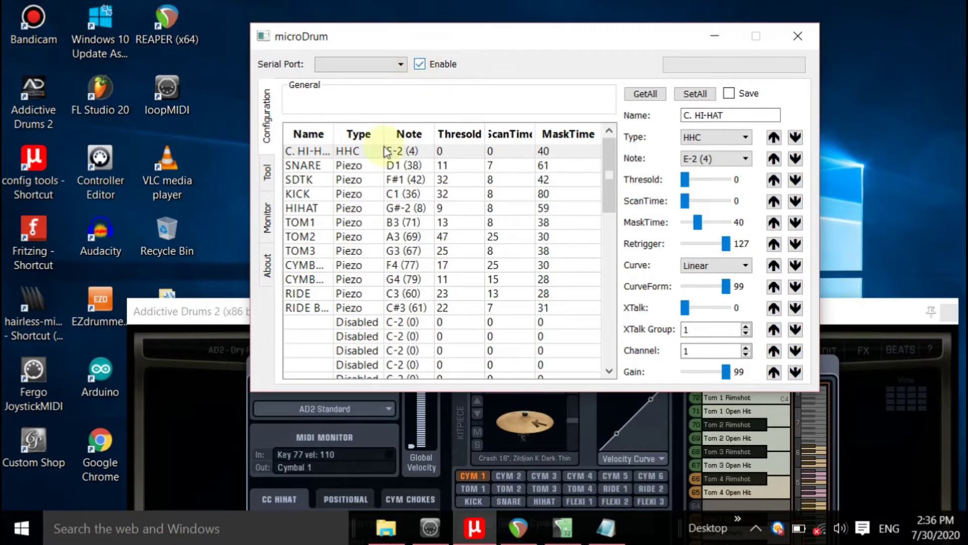
pyautogui.click(400, 64)
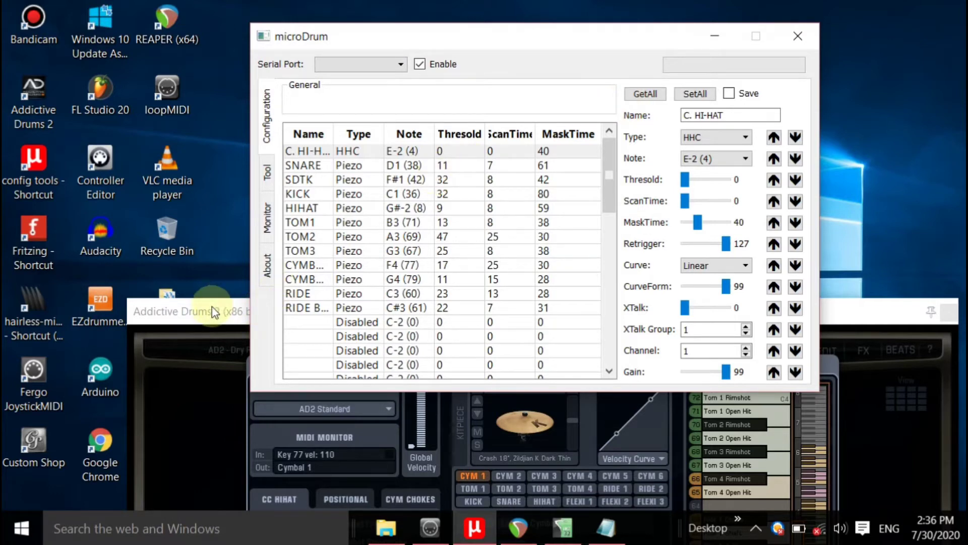
# - Open the ADDICTED NOTE text in Notepad and rearrange the microDrum and Addictive Drums 2 windows so the notes stay readable
pyautogui.moveTo(214, 312); pyautogui.dragTo(281, 322)
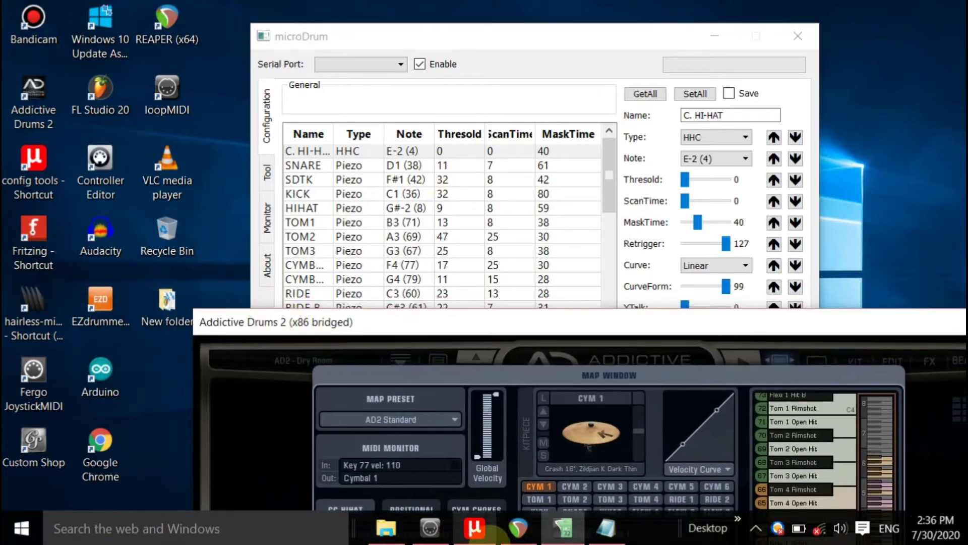
pyautogui.click(605, 528)
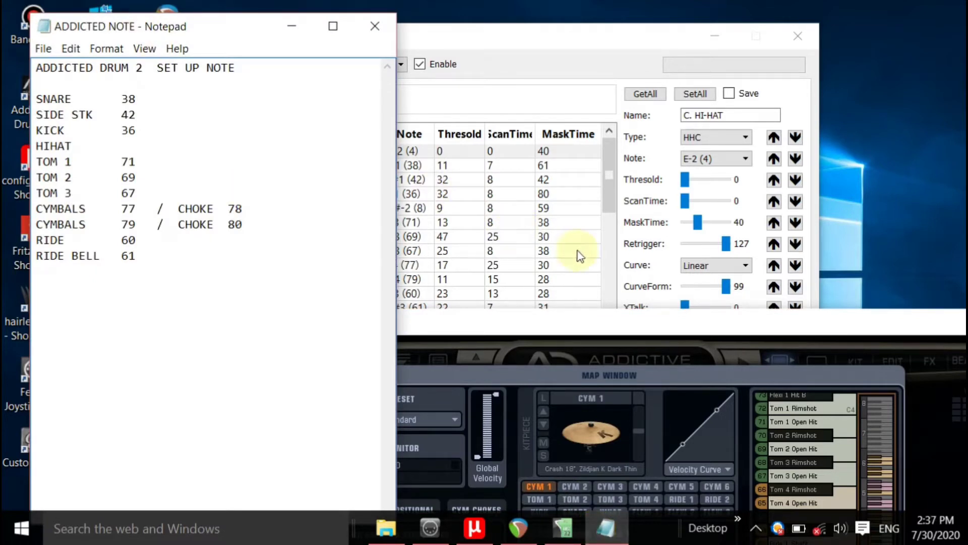
pyautogui.moveTo(613, 322); pyautogui.dragTo(685, 296)
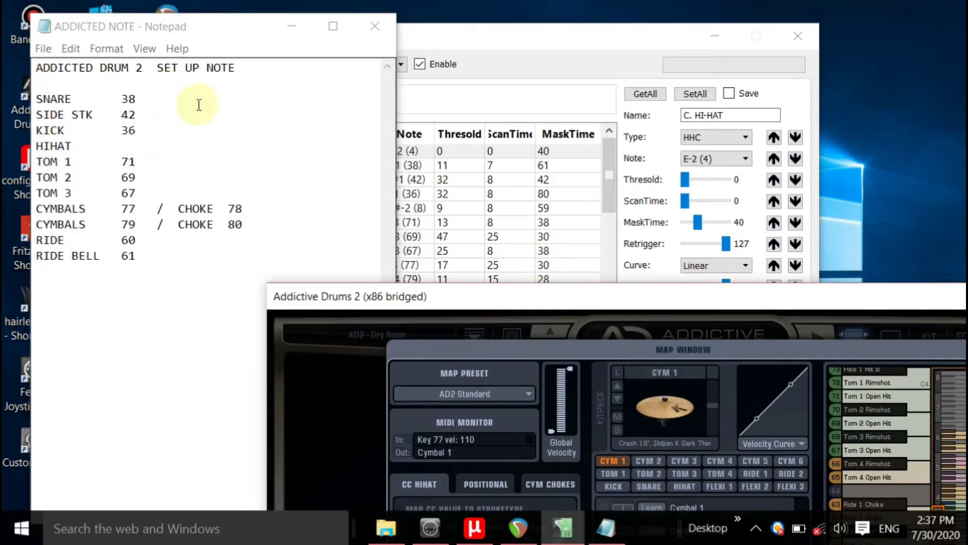
pyautogui.moveTo(501, 35); pyautogui.dragTo(589, 12)
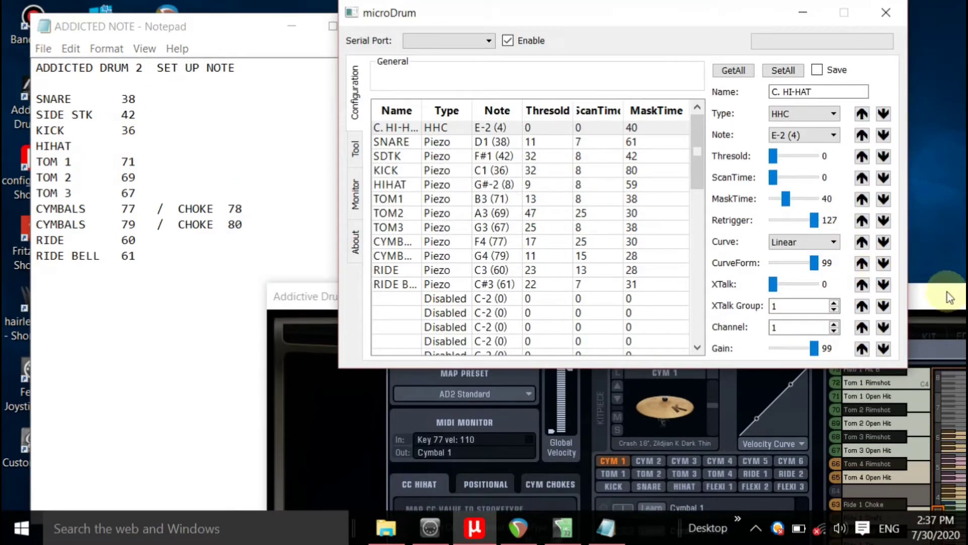
pyautogui.moveTo(951, 292); pyautogui.dragTo(880, 439)
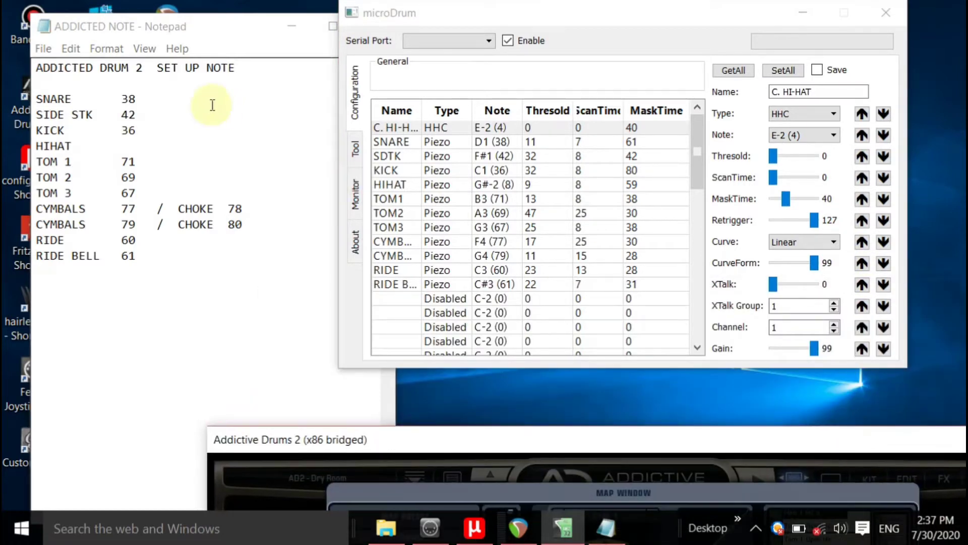
# - Highlight the SNARE 38 line in the set-up note and place the microDrum window beside the text without overlap
pyautogui.moveTo(155, 98); pyautogui.dragTo(33, 99)
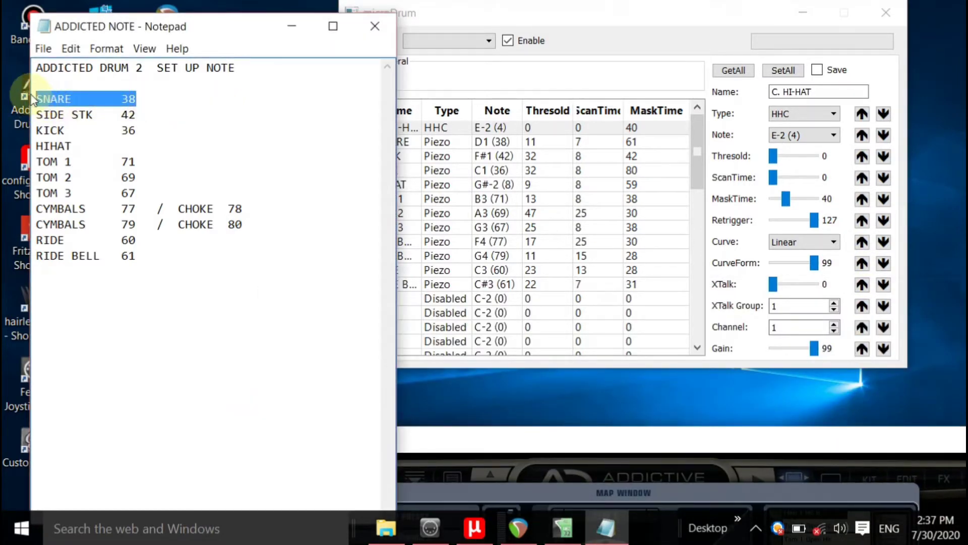
pyautogui.click(642, 4)
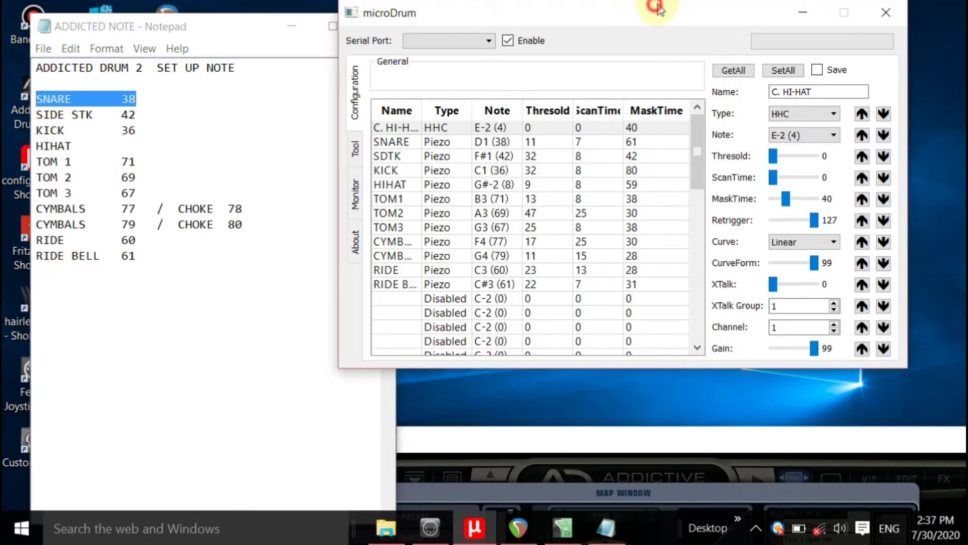
pyautogui.moveTo(702, 5); pyautogui.dragTo(769, 5)
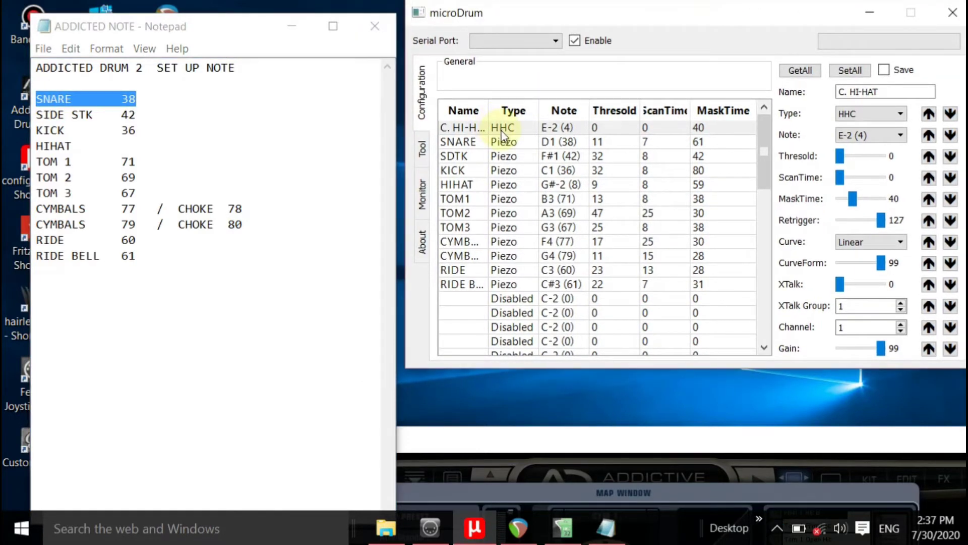
# - Select the SNARE input in the microDrum configuration table and set its type to Piezo
pyautogui.click(510, 141)
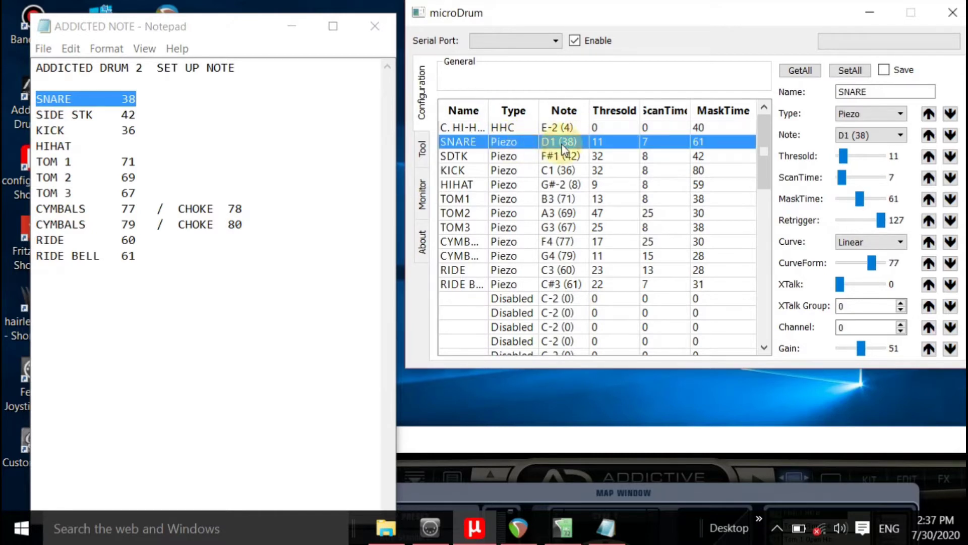
pyautogui.click(903, 115)
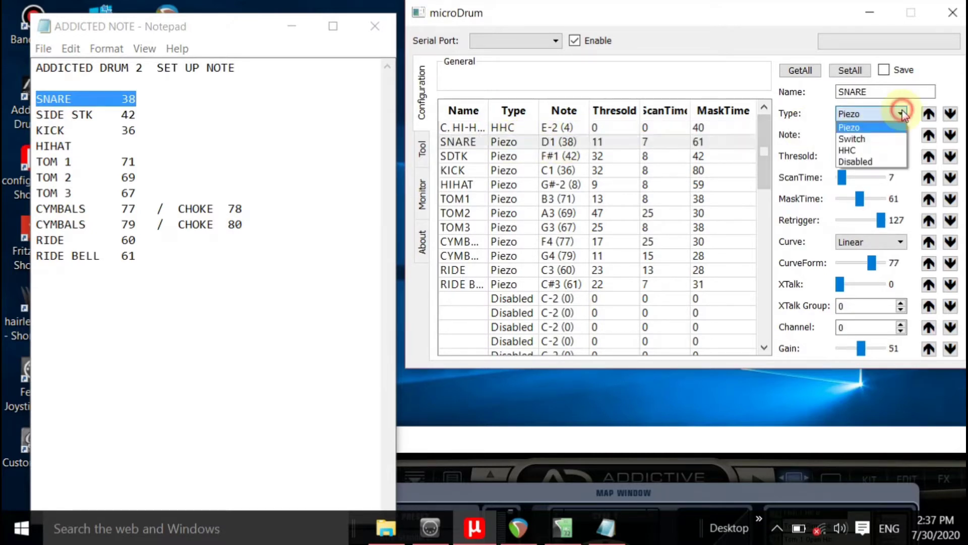
pyautogui.click(867, 129)
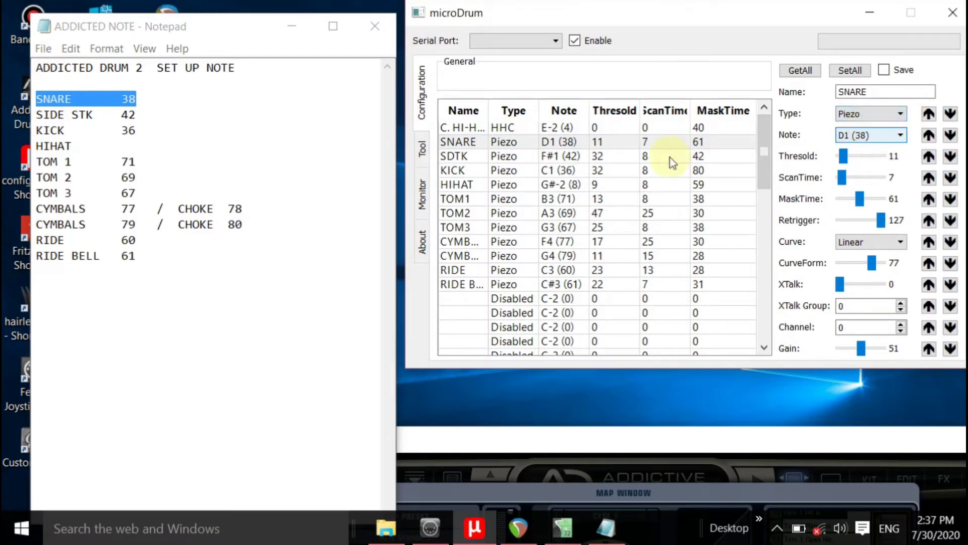
pyautogui.click(608, 141)
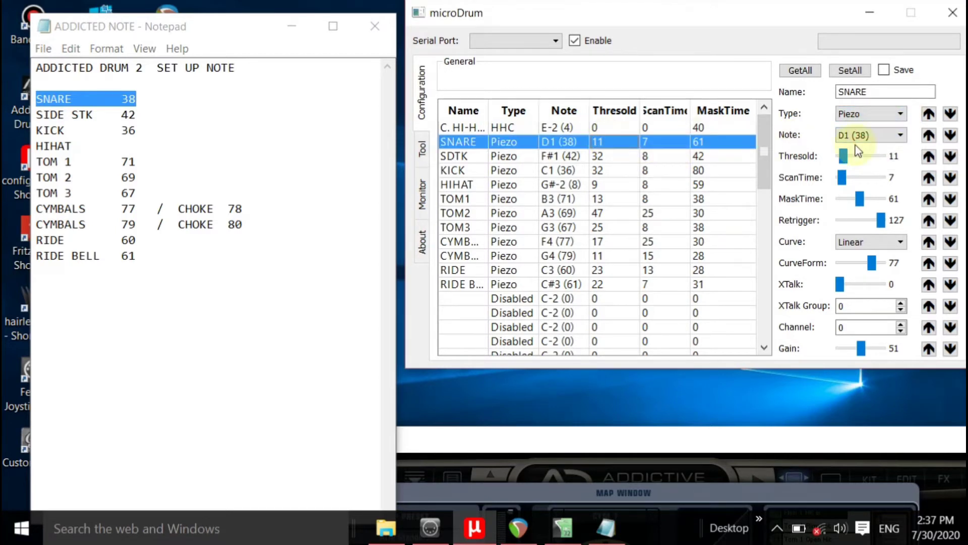
# - Set the SNARE input's note to D1 (38)
pyautogui.click(903, 135)
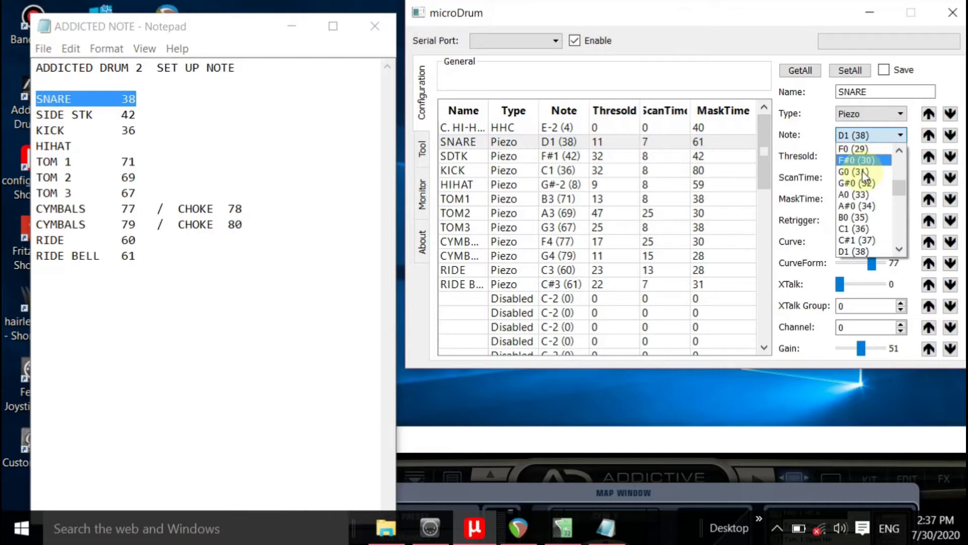
pyautogui.click(863, 252)
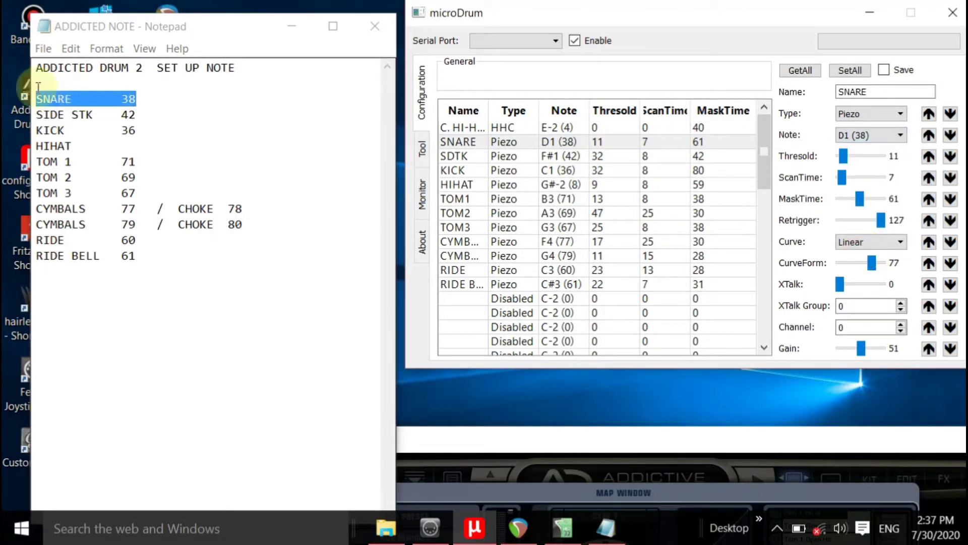
# - Highlight the SIDE STK 42 line in the set-up note and assign note F#1 (42) to the SDTK input
pyautogui.click(70, 115)
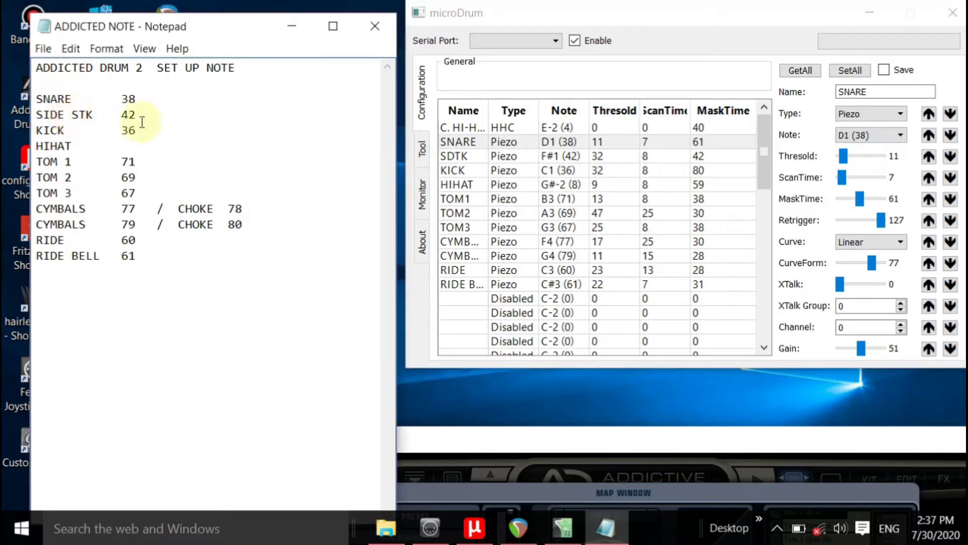
pyautogui.moveTo(137, 115); pyautogui.dragTo(33, 115)
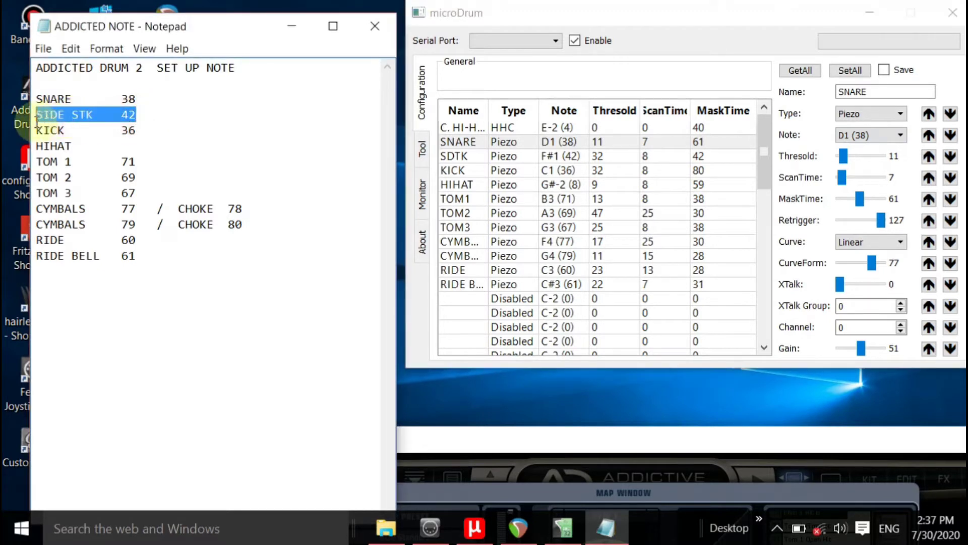
pyautogui.click(33, 129)
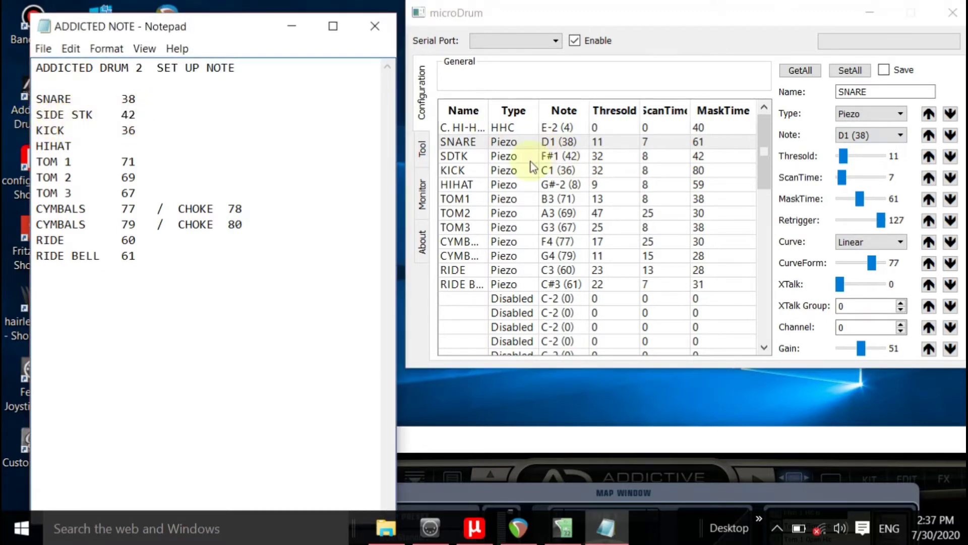
pyautogui.click(509, 160)
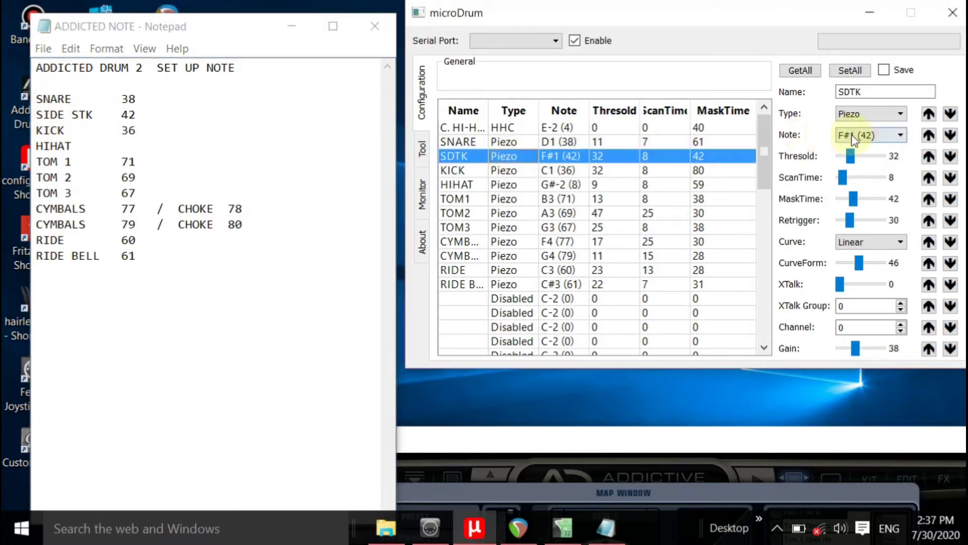
pyautogui.click(901, 135)
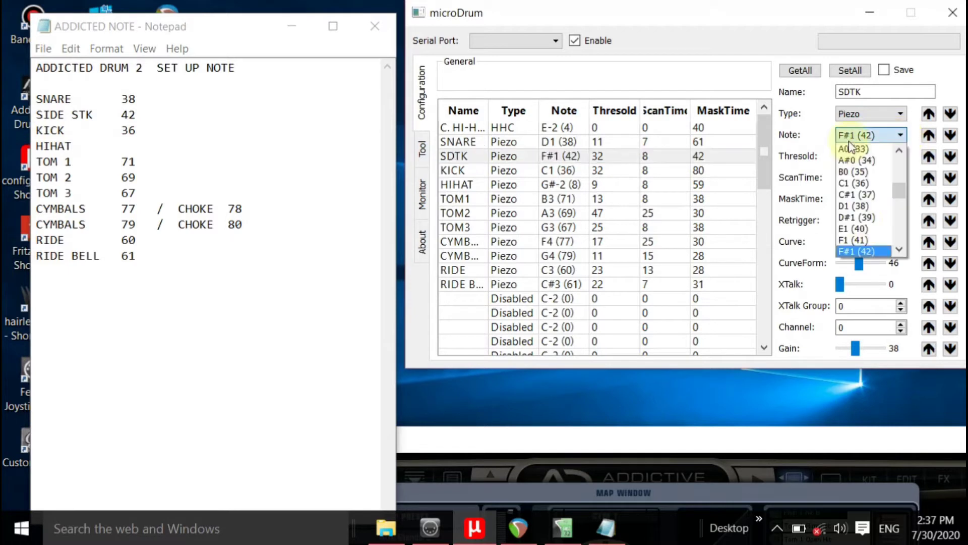
pyautogui.click(862, 250)
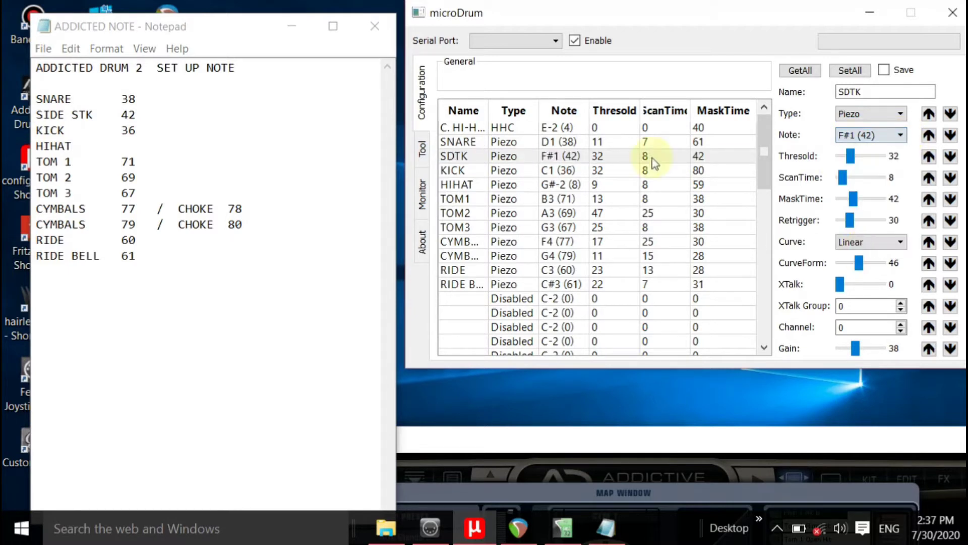
# - Send the SNARE input's type to the drum module and enable saving of sent settings
pyautogui.click(571, 144)
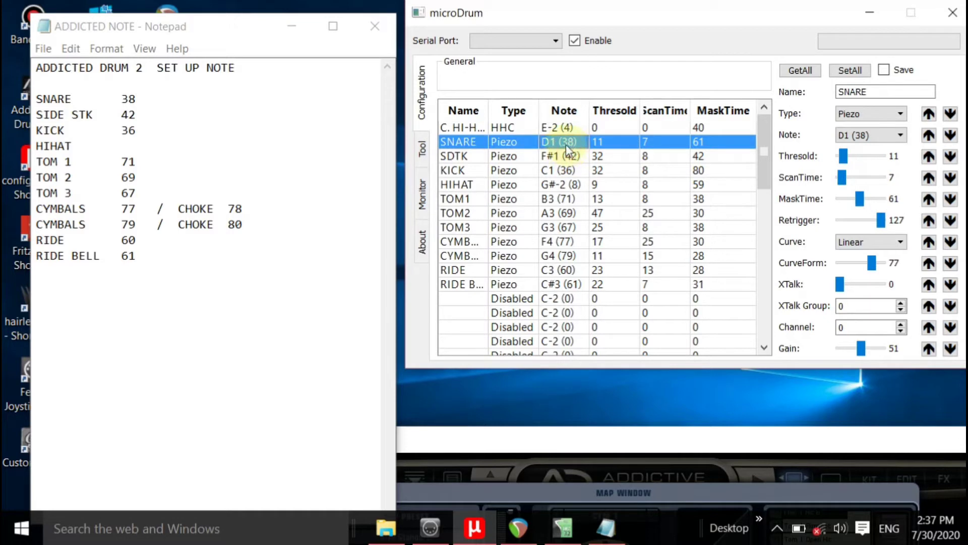
pyautogui.click(952, 114)
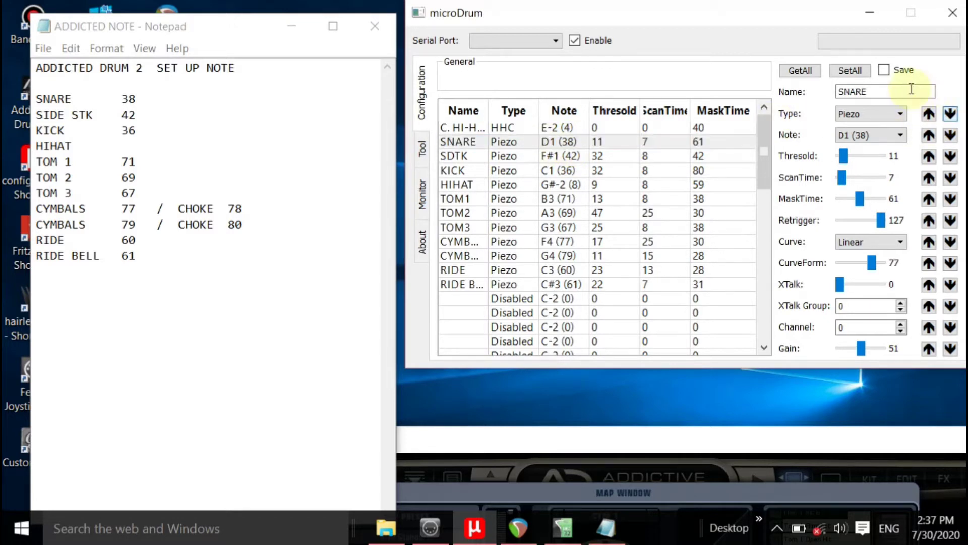
pyautogui.click(884, 70)
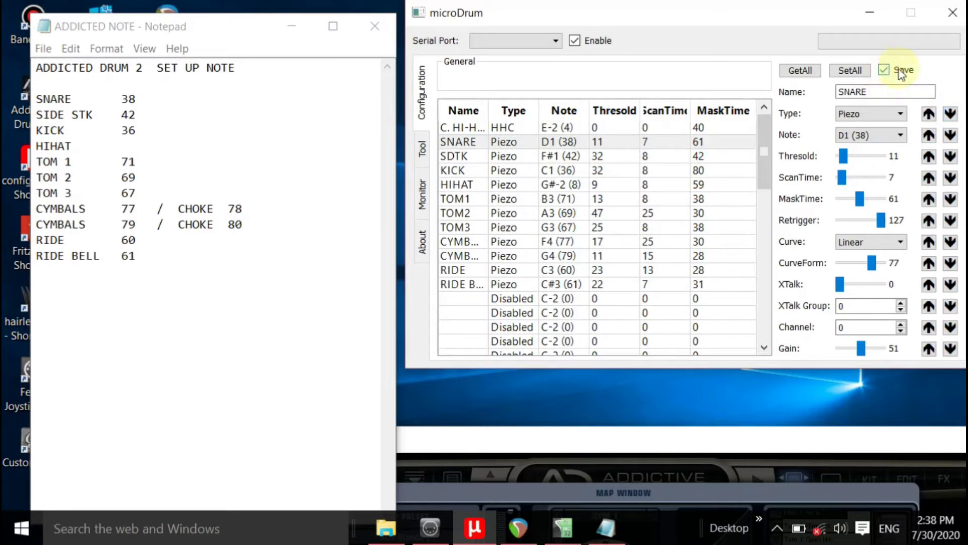
pyautogui.click(951, 135)
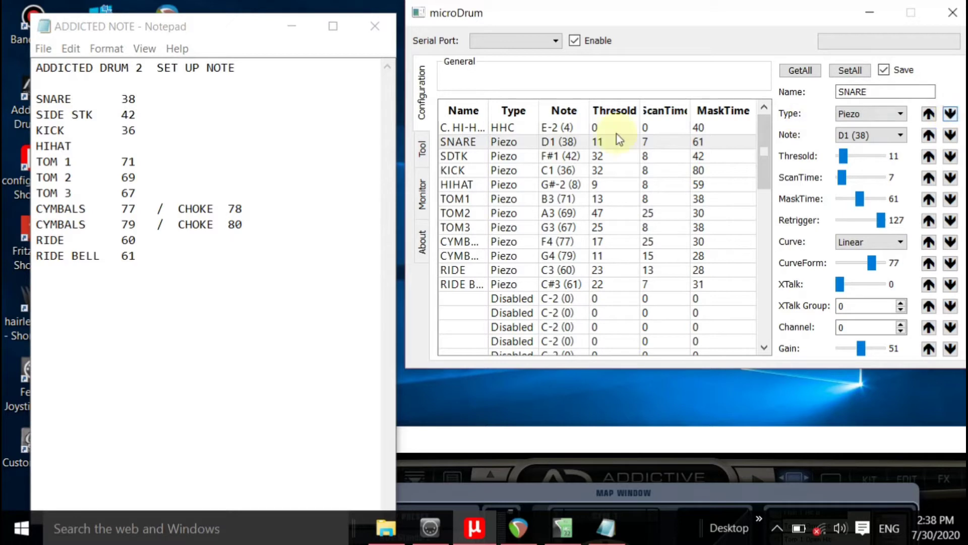
# - Reselect note D1 (38) for the SNARE input and send the note to the drum module
pyautogui.click(603, 143)
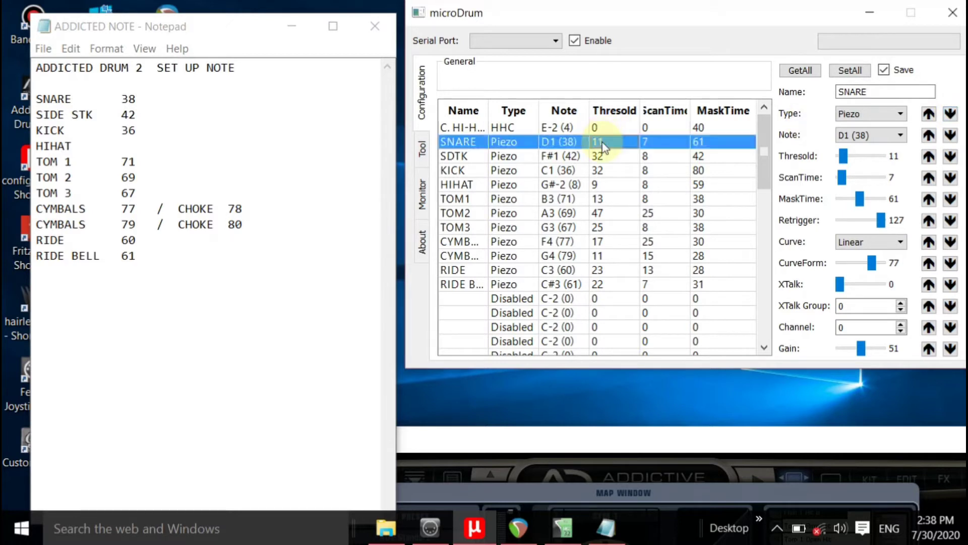
pyautogui.click(898, 136)
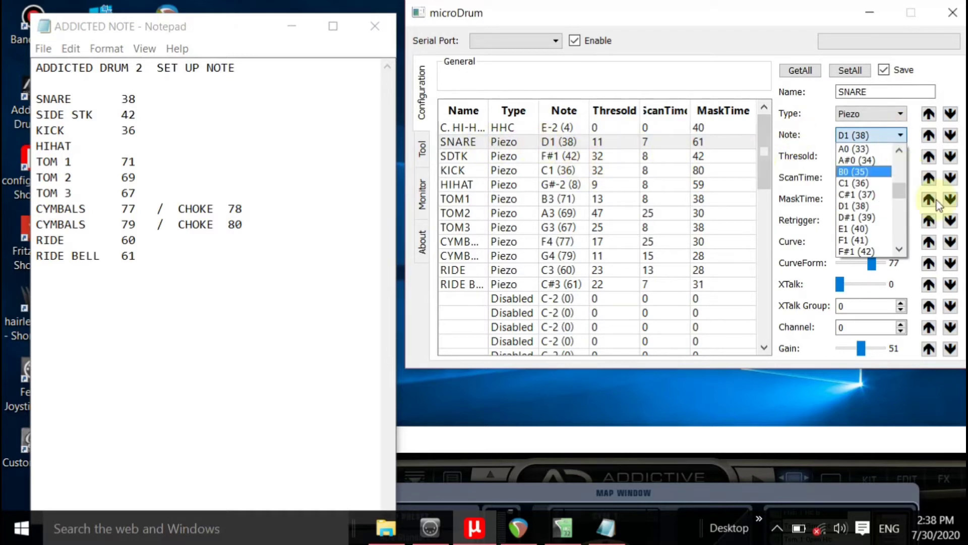
pyautogui.click(857, 206)
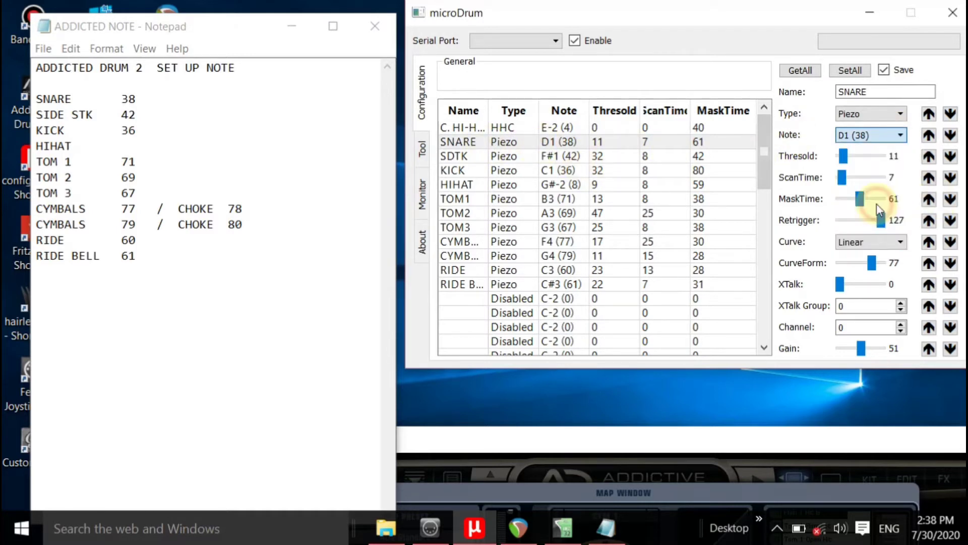
pyautogui.click(950, 135)
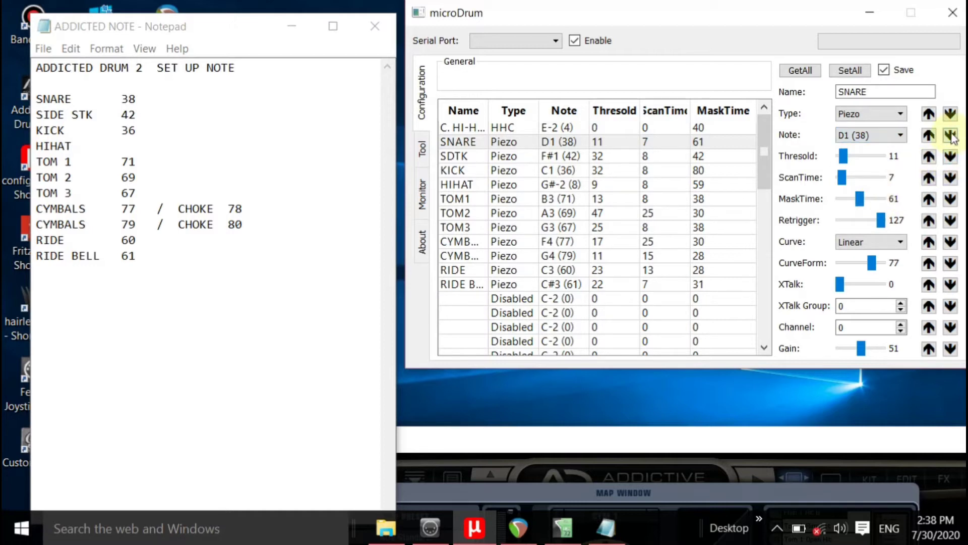
# - Set the SNARE threshold to 11 and its ScanTime to 9, sending the scan time to the drum module
pyautogui.click(842, 157)
pyautogui.moveTo(842, 157)
pyautogui.mouseDown()
pyautogui.moveTo(870, 156)
pyautogui.moveTo(841, 160)
pyautogui.mouseUp()
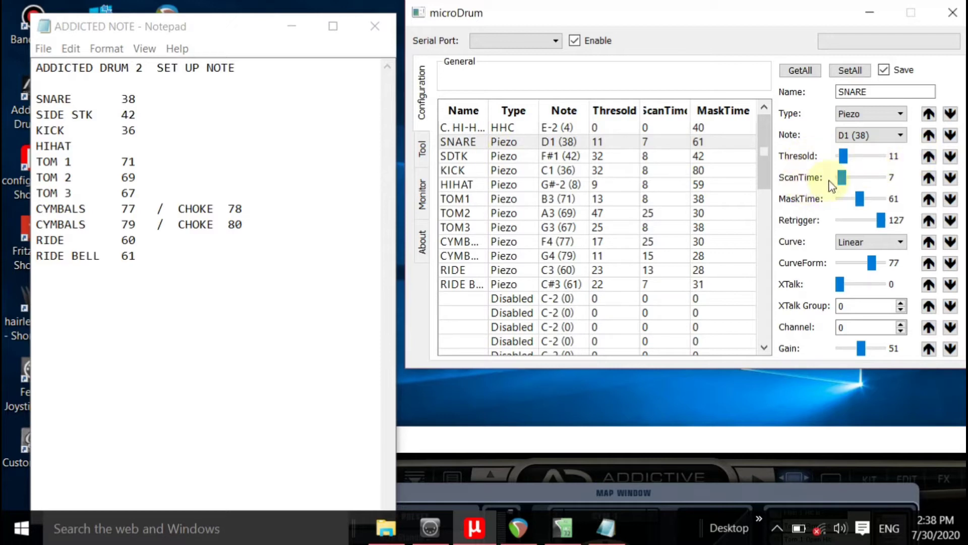
pyautogui.moveTo(841, 176); pyautogui.dragTo(842, 177)
pyautogui.click(951, 179)
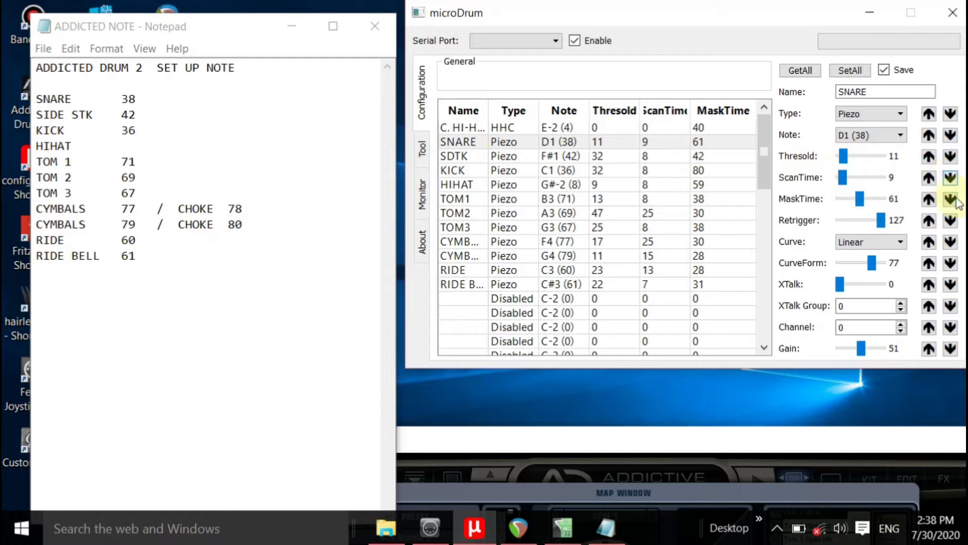
# - Set the SNARE MaskTime to 61 and send it to the drum module
pyautogui.moveTo(849, 204); pyautogui.dragTo(862, 200)
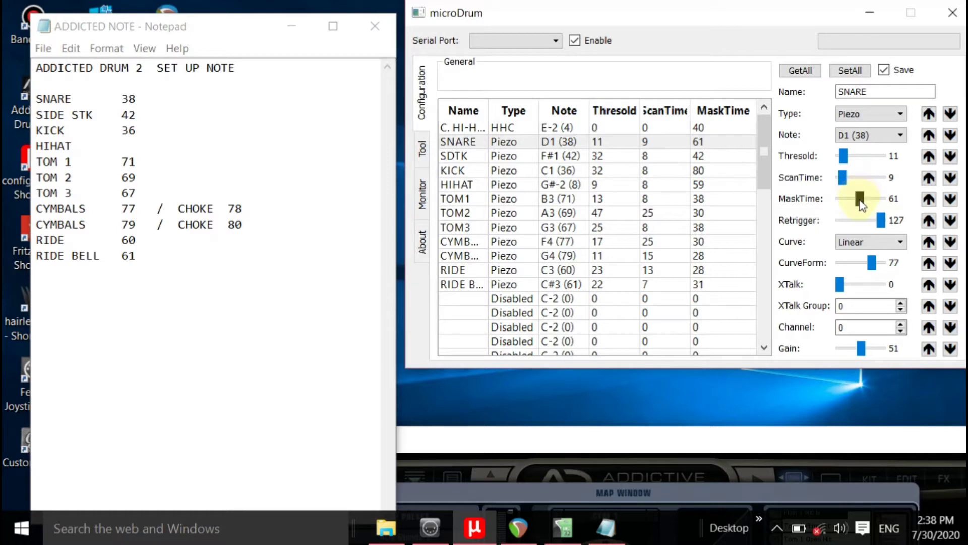
pyautogui.click(950, 199)
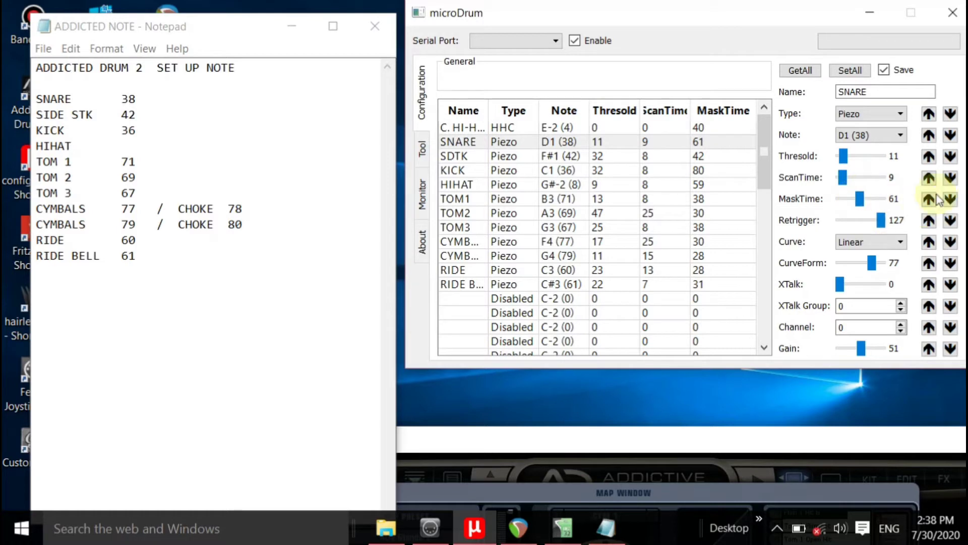
pyautogui.click(951, 201)
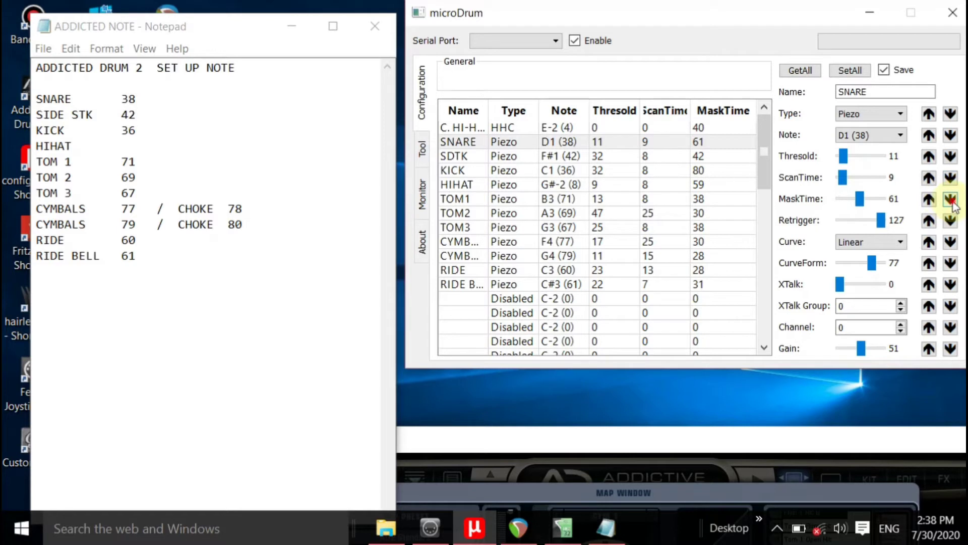
# - Review the sensor settings of the SDTK, KICK and RIDE BELL inputs
pyautogui.click(499, 158)
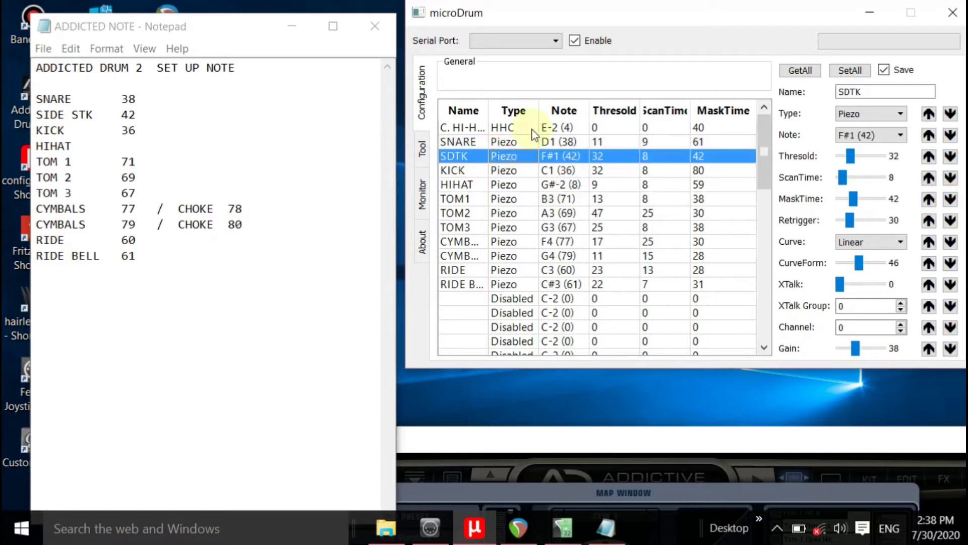
pyautogui.click(567, 173)
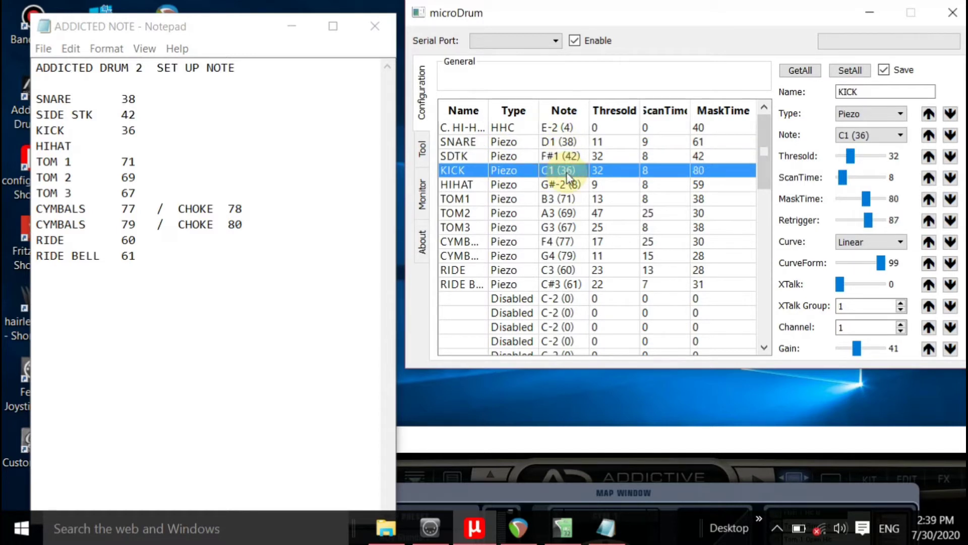
pyautogui.click(453, 284)
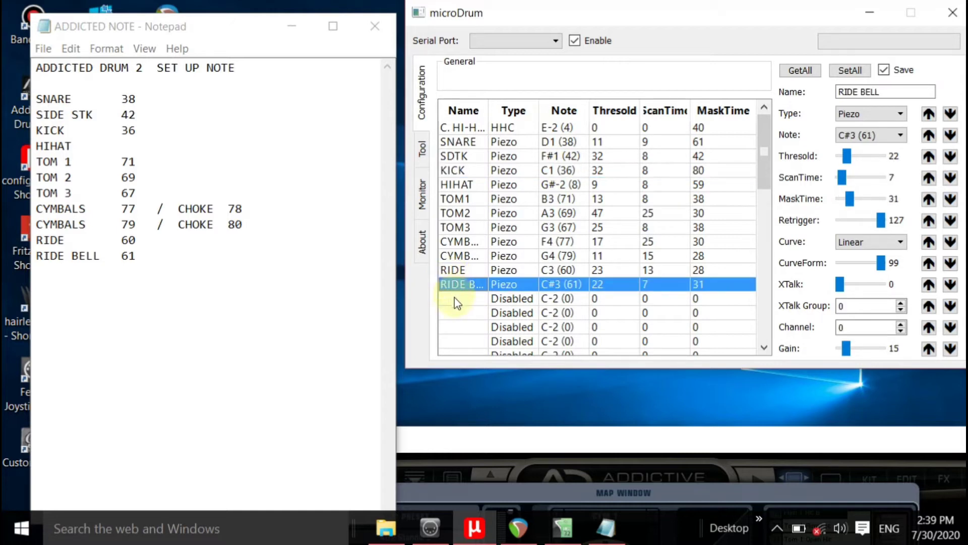
# - Name the first unused input below RIDE BELL "tom"
pyautogui.click(457, 298)
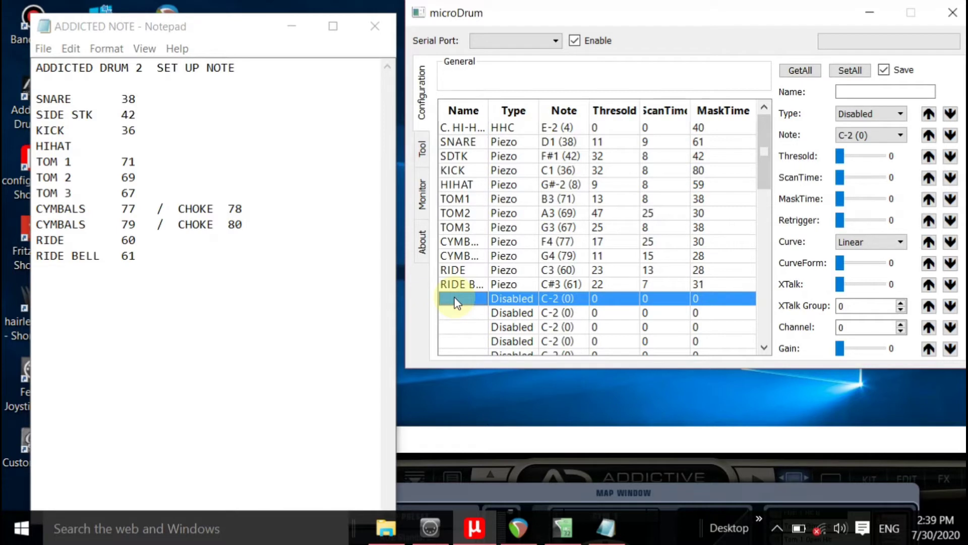
pyautogui.click(846, 92)
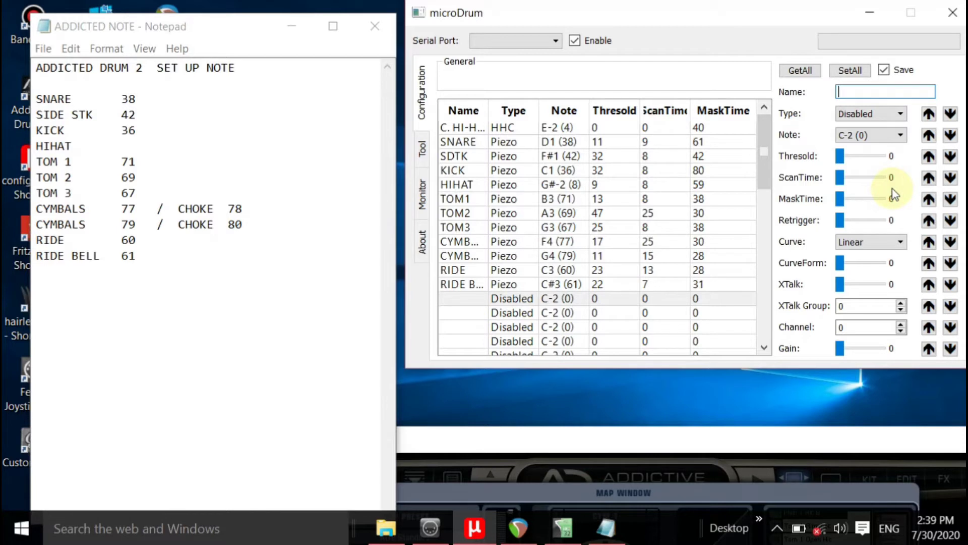
pyautogui.write('tom')
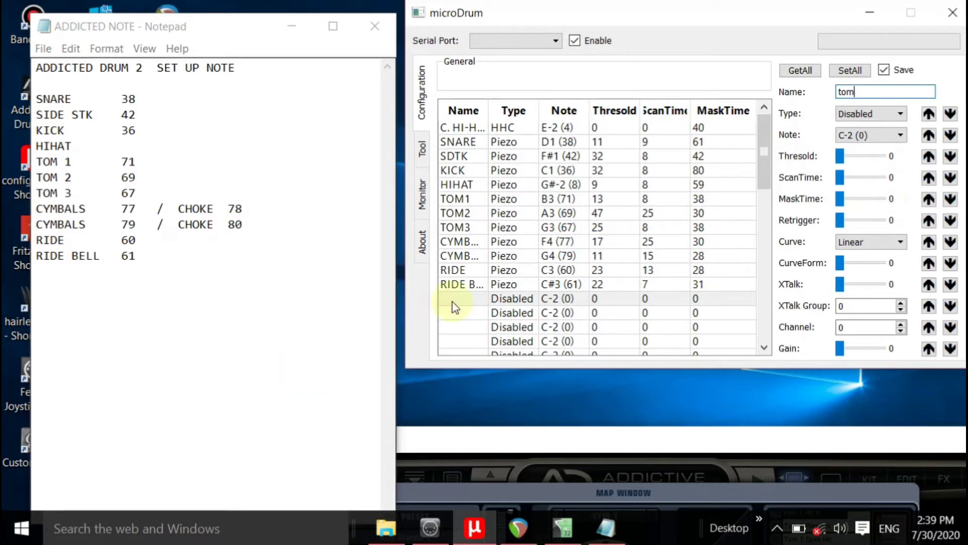
pyautogui.click(485, 298)
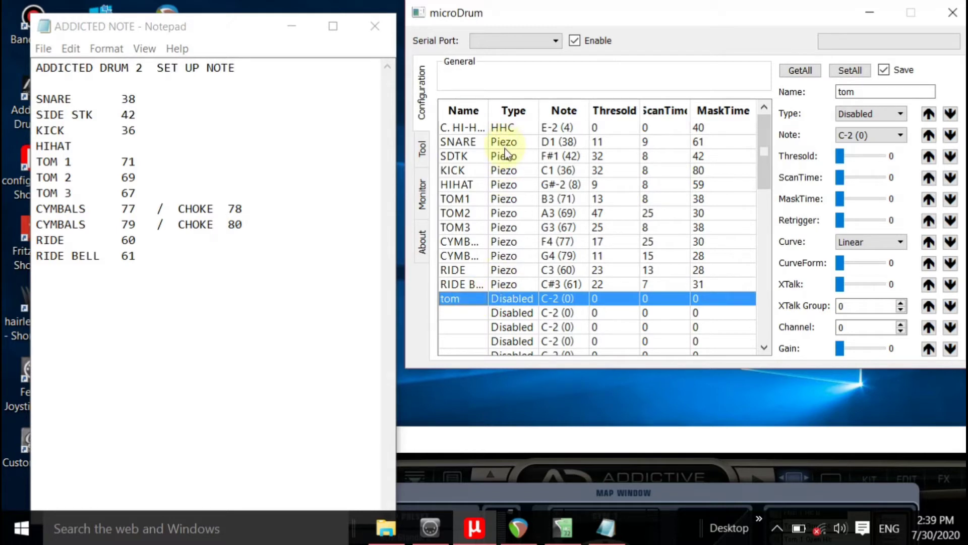
# - Check which sensor types are available for the tom input without changing its type
pyautogui.click(510, 312)
pyautogui.click(512, 299)
pyautogui.click(902, 114)
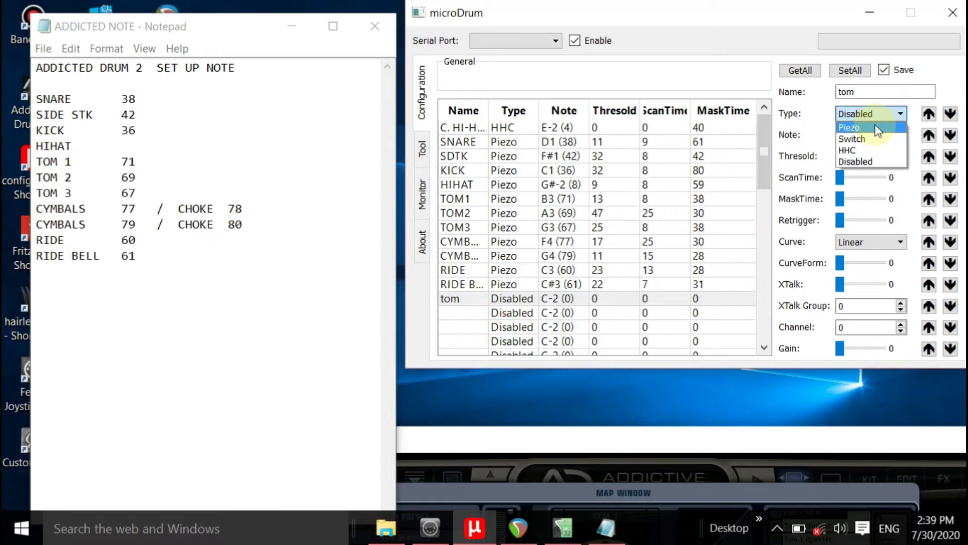
pyautogui.click(472, 302)
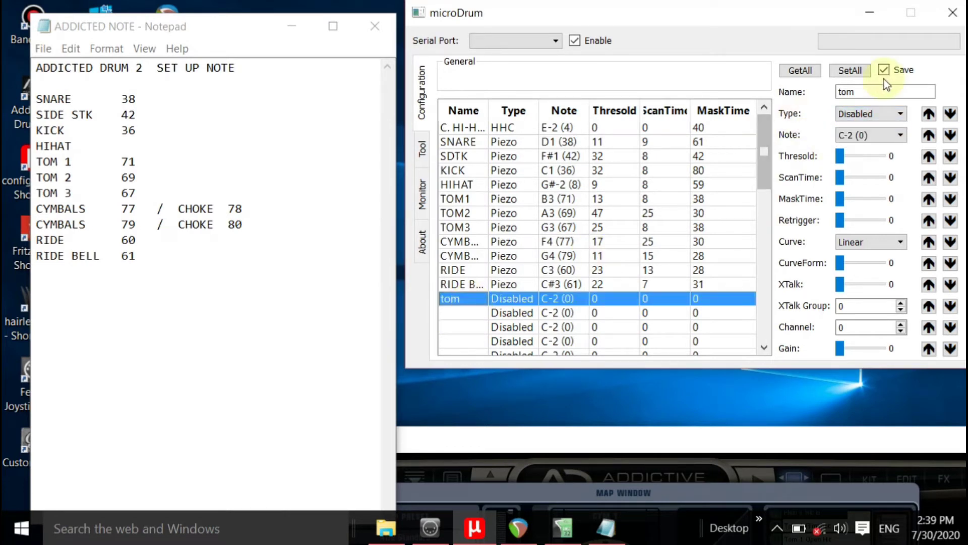
# - Clear the name of the tom input so the disabled row below RIDE BELL is blank again
pyautogui.click(858, 94)
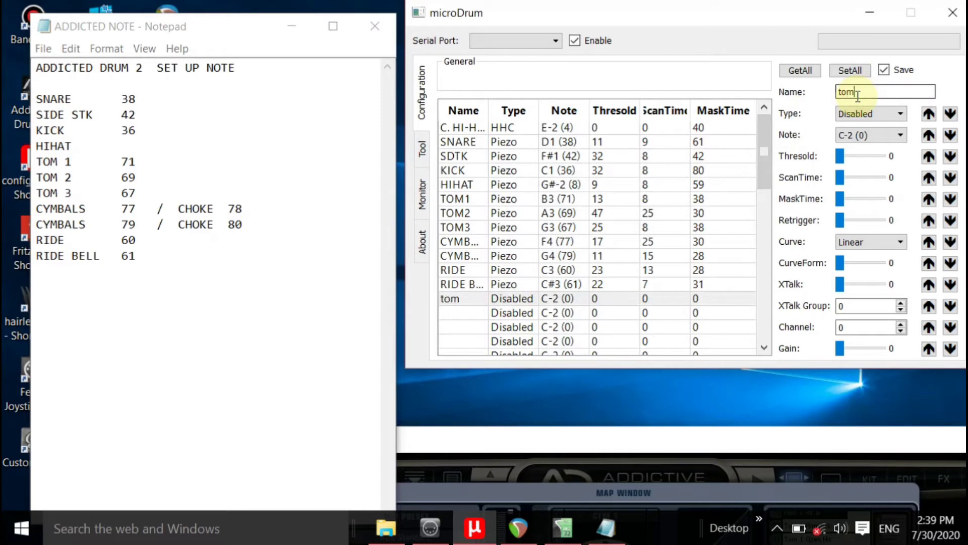
pyautogui.press('BackSpace')
pyautogui.press('BackSpace')
pyautogui.press('BackSpace')
pyautogui.write('/')
pyautogui.click(501, 298)
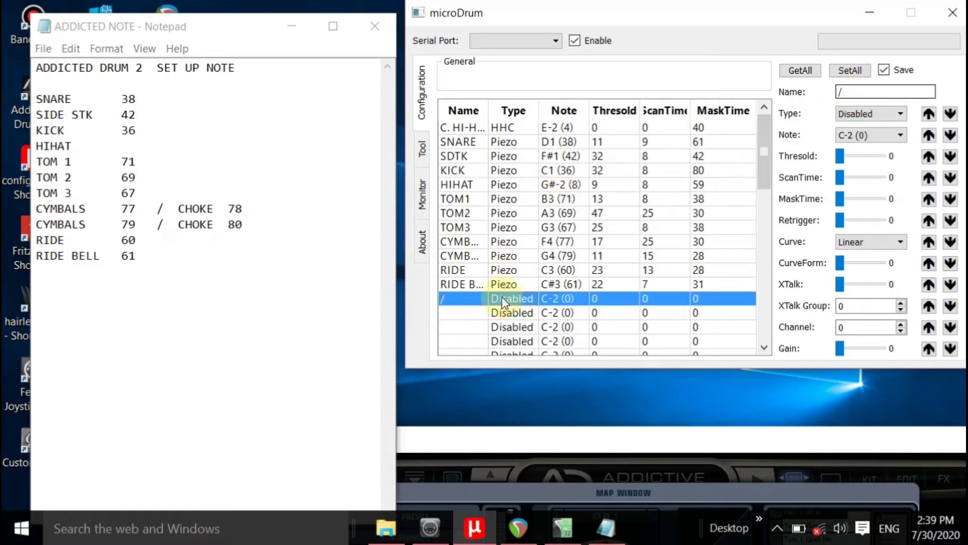
pyautogui.click(845, 92)
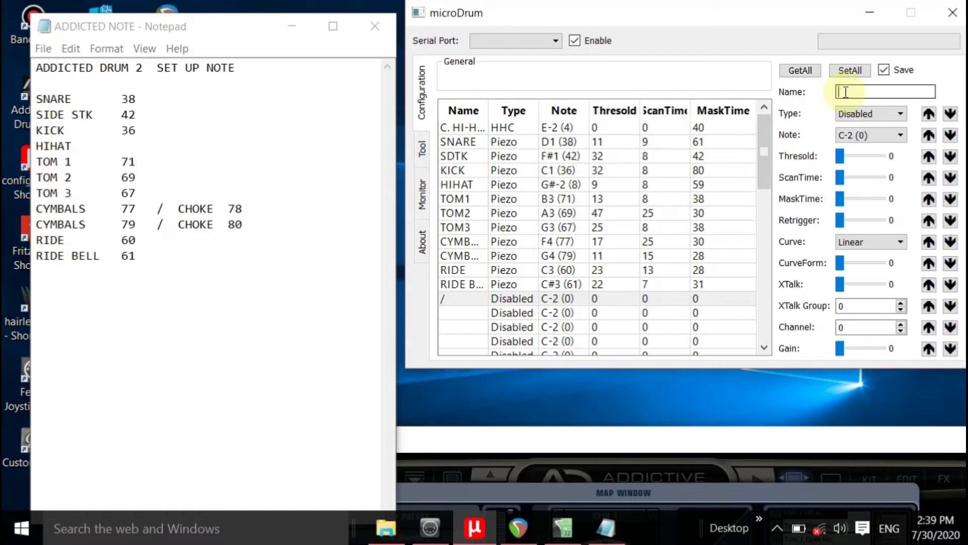
pyautogui.click(510, 298)
pyautogui.click(505, 312)
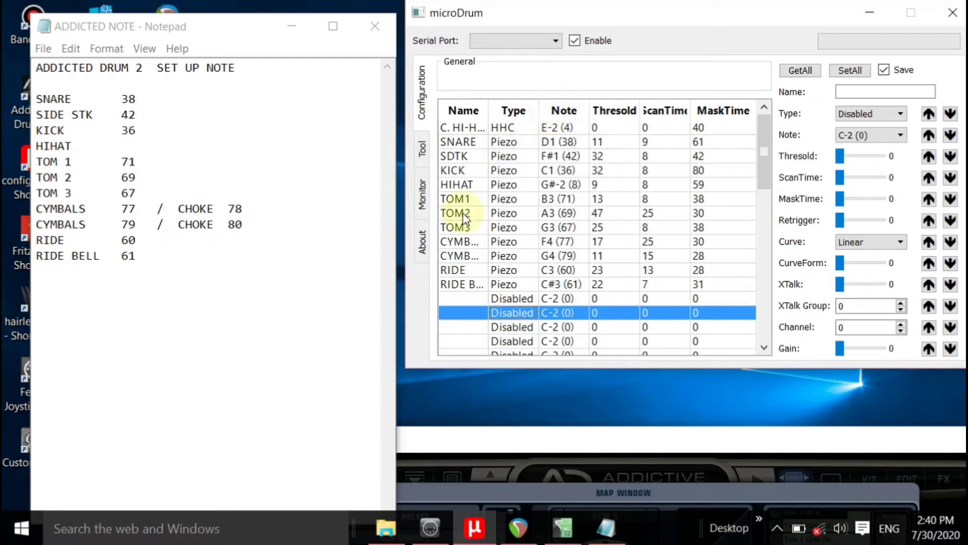
# - Display the MIDI output selection and the input level monitor
pyautogui.click(423, 201)
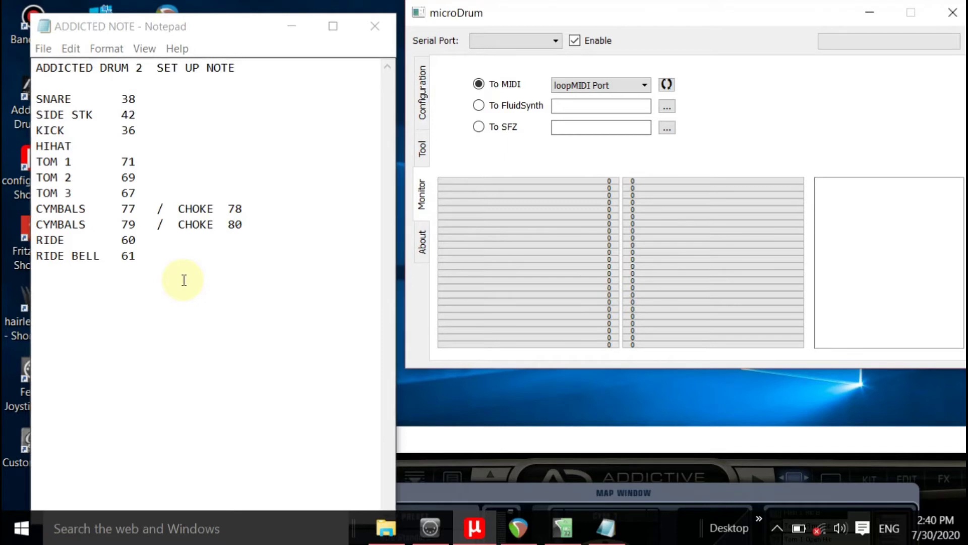
# - Check the second cymbal's choke note in the Notepad list and move that window down to uncover the desktop shortcuts
pyautogui.click(151, 261)
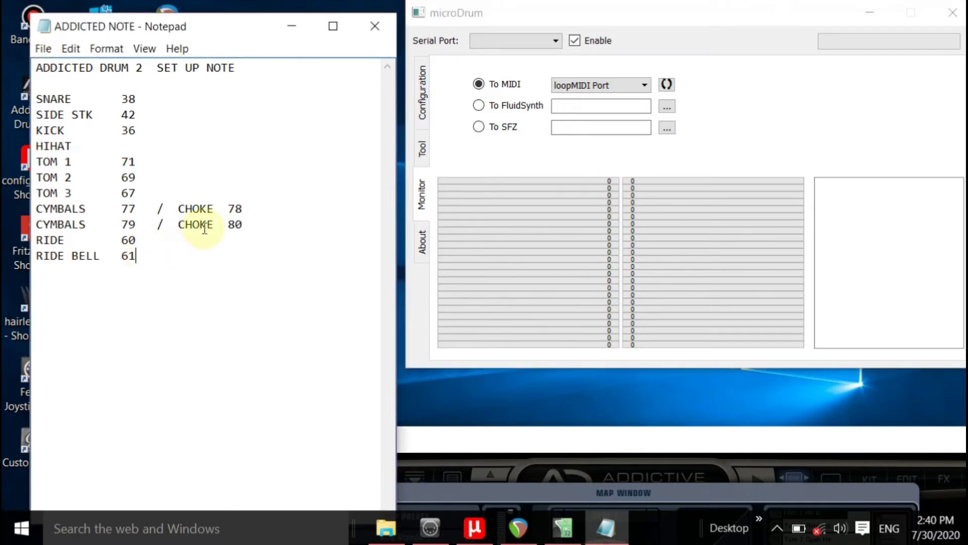
pyautogui.moveTo(246, 224); pyautogui.dragTo(171, 223)
pyautogui.moveTo(212, 33); pyautogui.dragTo(350, 385)
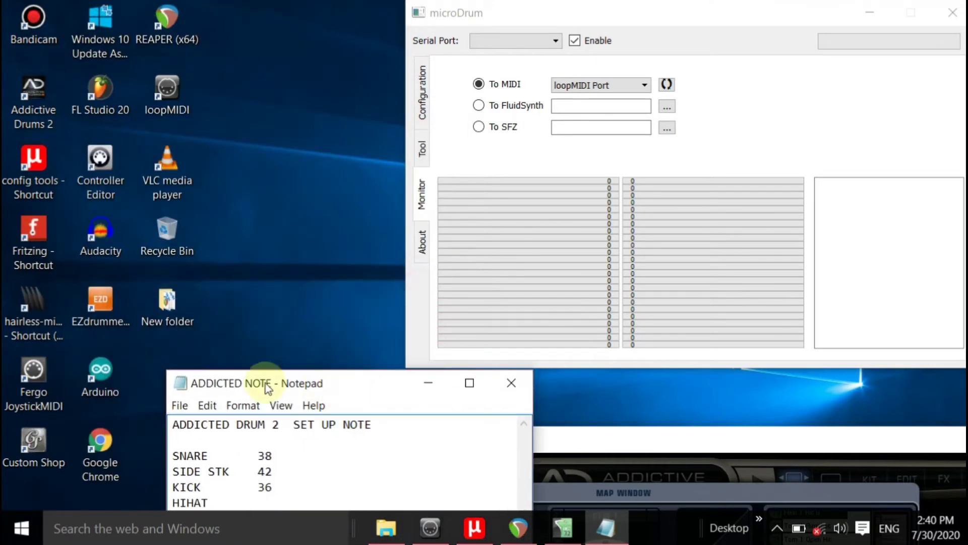
# - Open the sketch_microdrum firmware sketch in Arduino and maximize its window
pyautogui.click(83, 371)
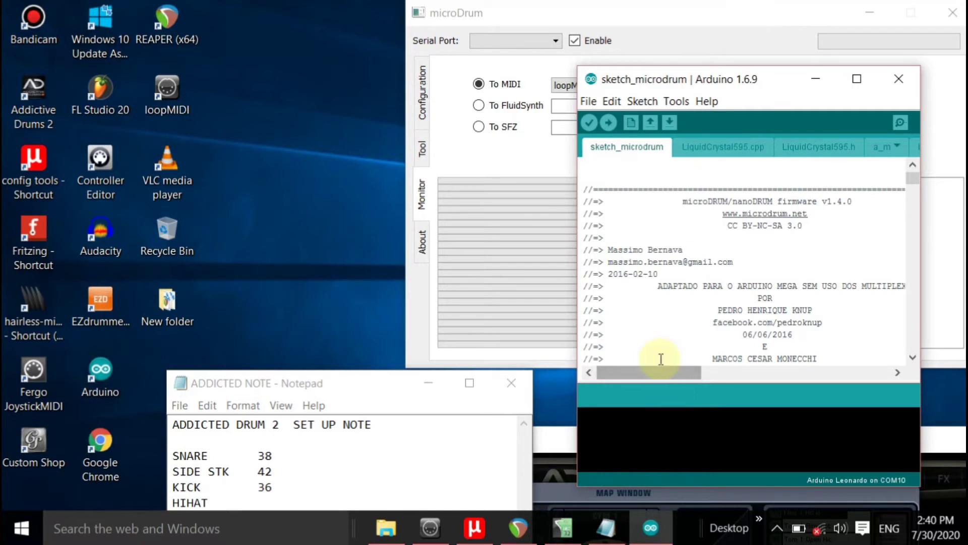
pyautogui.moveTo(660, 377)
pyautogui.mouseDown()
pyautogui.moveTo(791, 388)
pyautogui.moveTo(636, 417)
pyautogui.mouseUp()
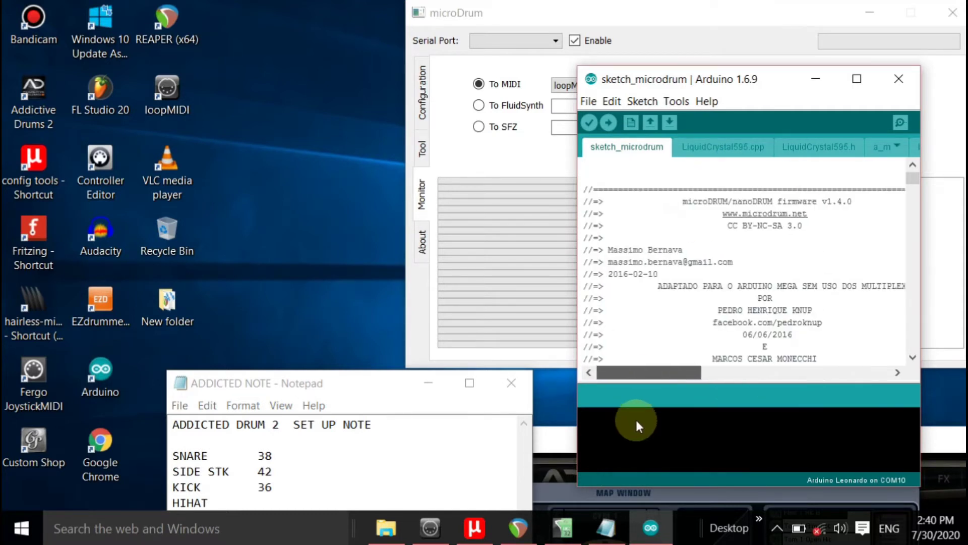
pyautogui.click(857, 79)
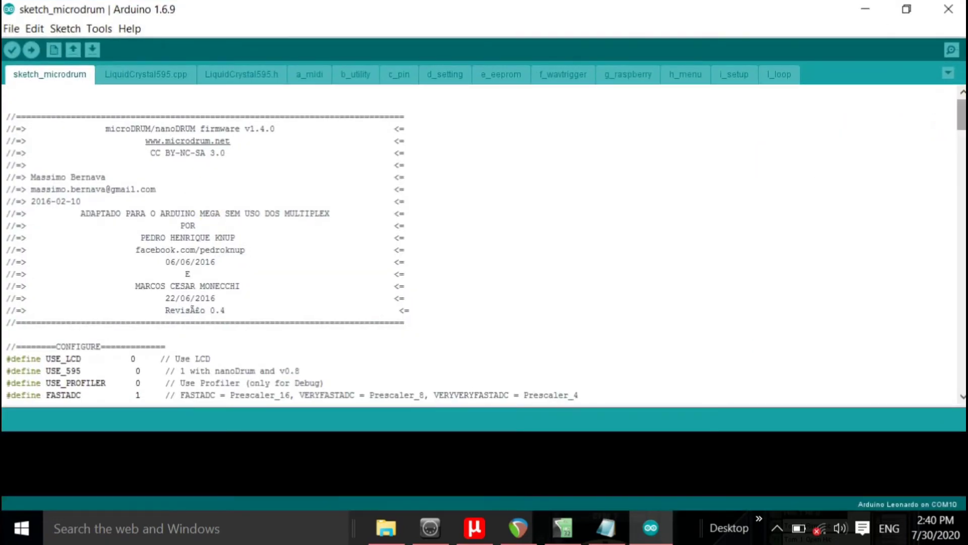
# - Check the USE_DIG digital pin setting in the sketch's CONFIGURE section
pyautogui.moveTo(962, 115); pyautogui.dragTo(962, 149)
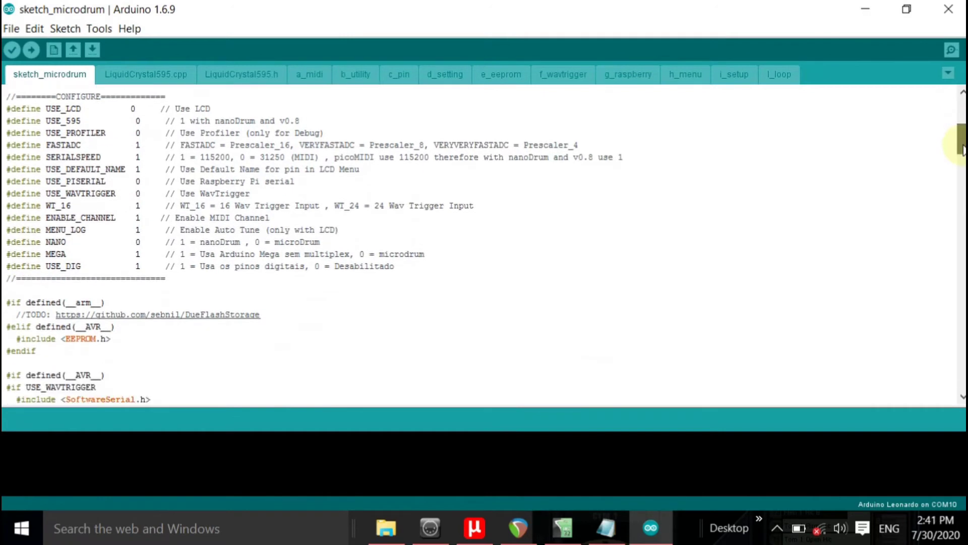
pyautogui.doubleClick(140, 266)
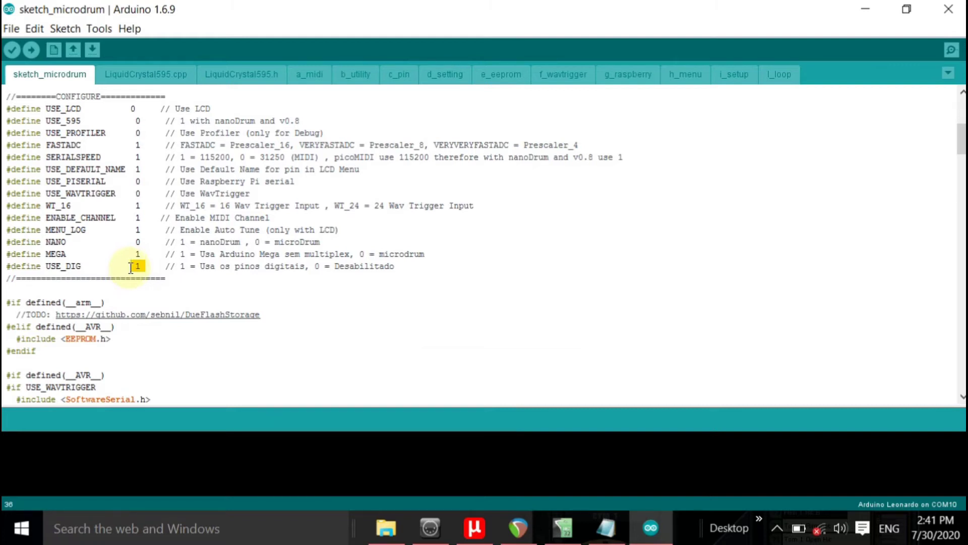
pyautogui.click(156, 274)
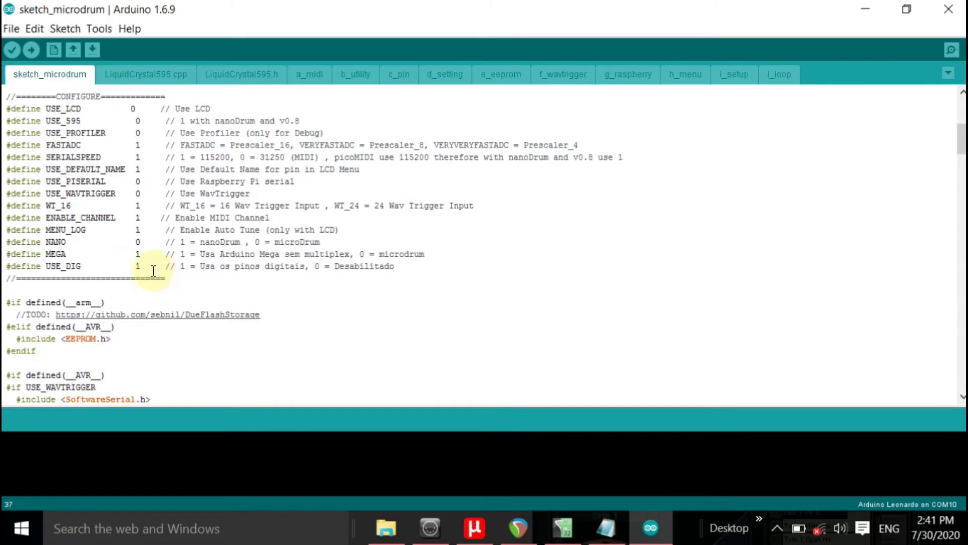
pyautogui.click(136, 265)
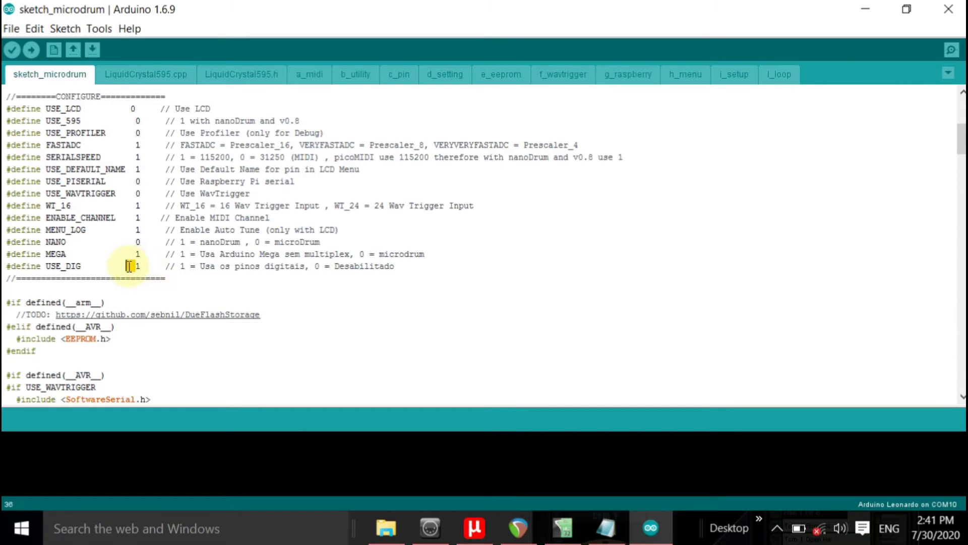
pyautogui.moveTo(128, 266); pyautogui.dragTo(136, 267)
pyautogui.click(263, 288)
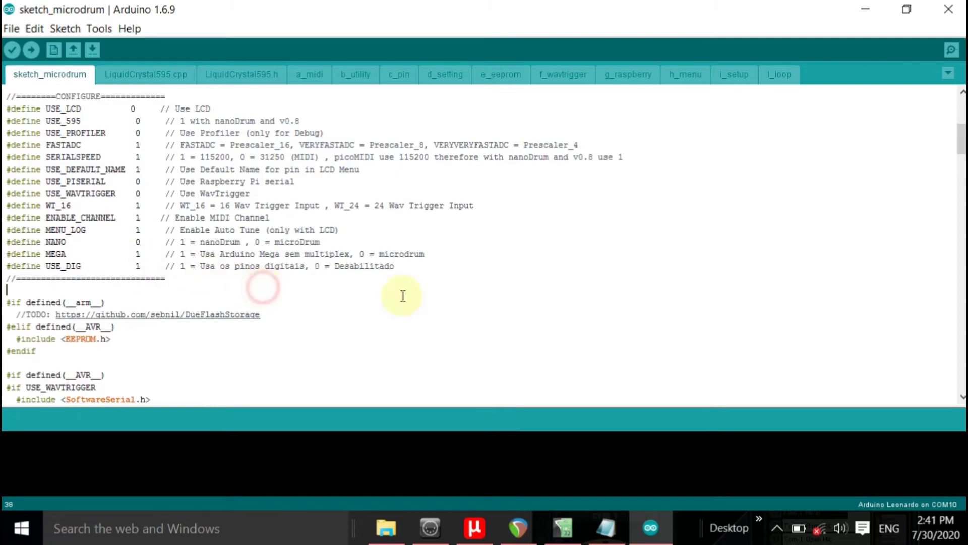
# - Show the choke note definitions under #if MEGA side by side with the Notepad list of Addictive Drums notes
pyautogui.moveTo(962, 147); pyautogui.dragTo(963, 266)
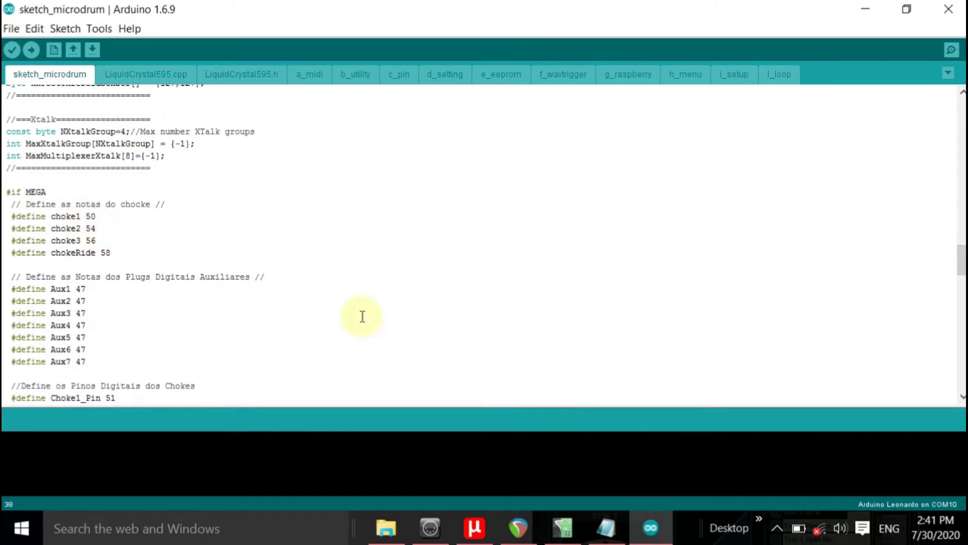
pyautogui.scroll(2, 962, 260)
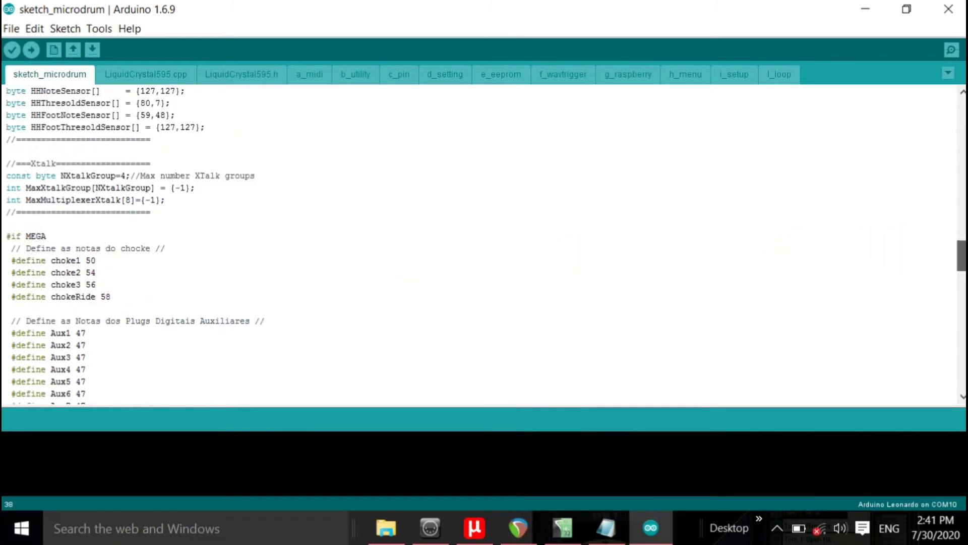
pyautogui.scroll(1, 962, 260)
pyautogui.scroll(-7, 962, 260)
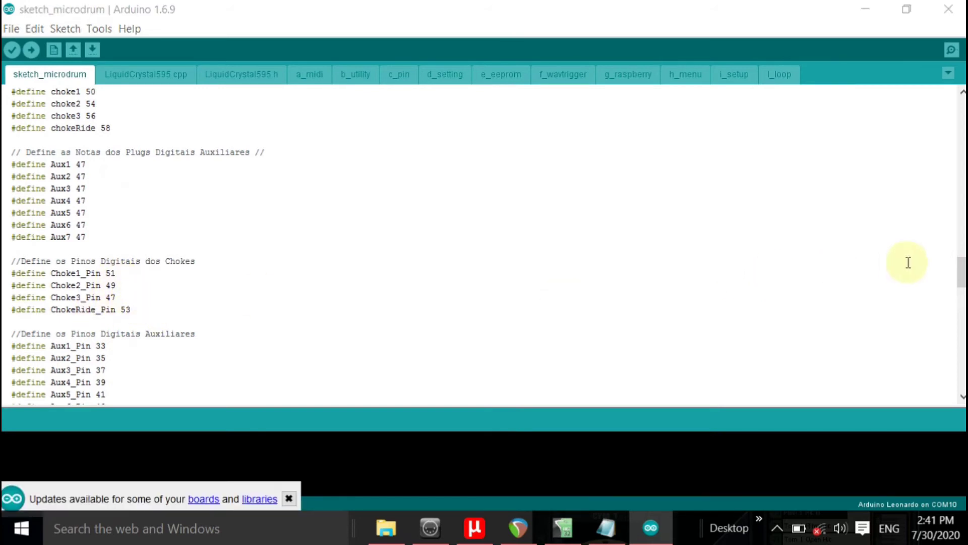
pyautogui.moveTo(960, 282); pyautogui.dragTo(959, 260)
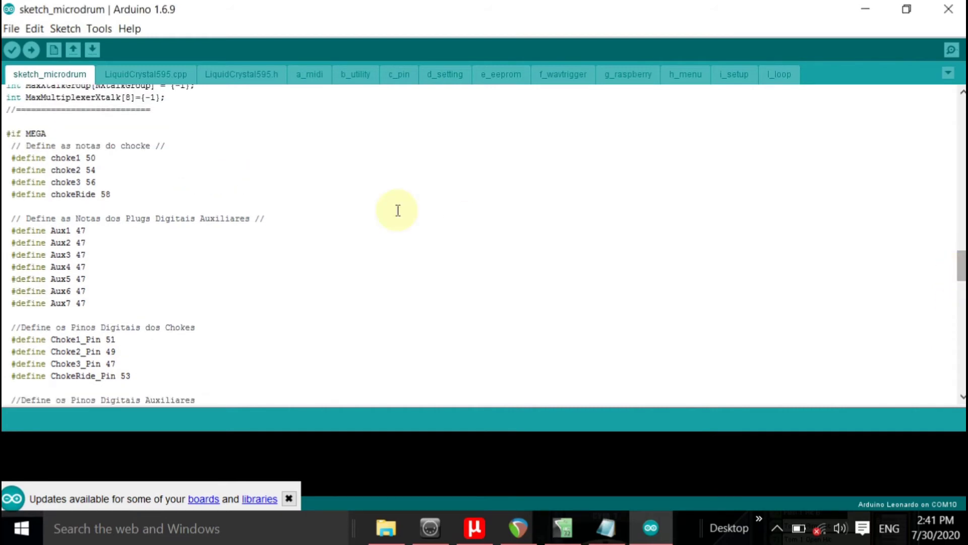
pyautogui.click(906, 9)
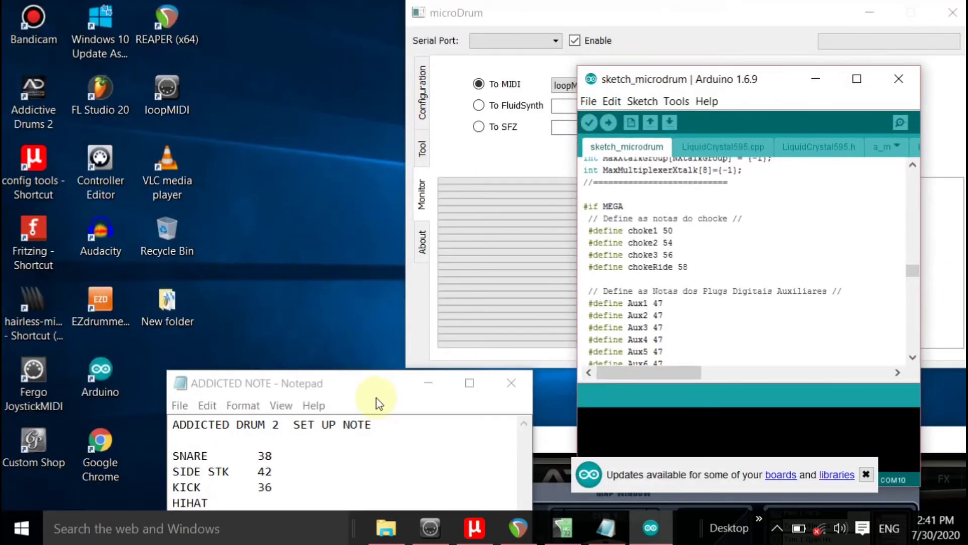
pyautogui.moveTo(368, 386); pyautogui.dragTo(352, 104)
pyautogui.click(378, 303)
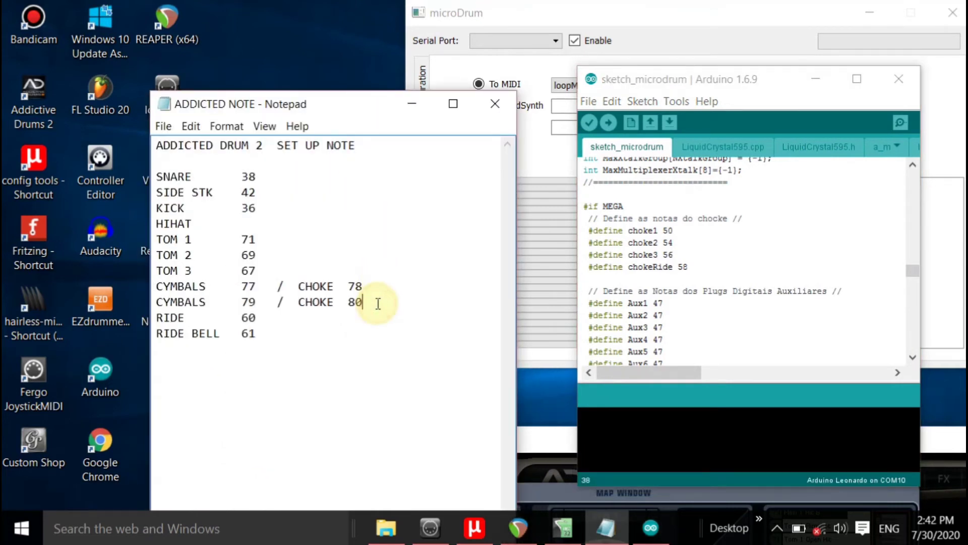
# - Set the chokeRide note definition to 80, keeping a space between the name and the value
pyautogui.doubleClick(692, 265)
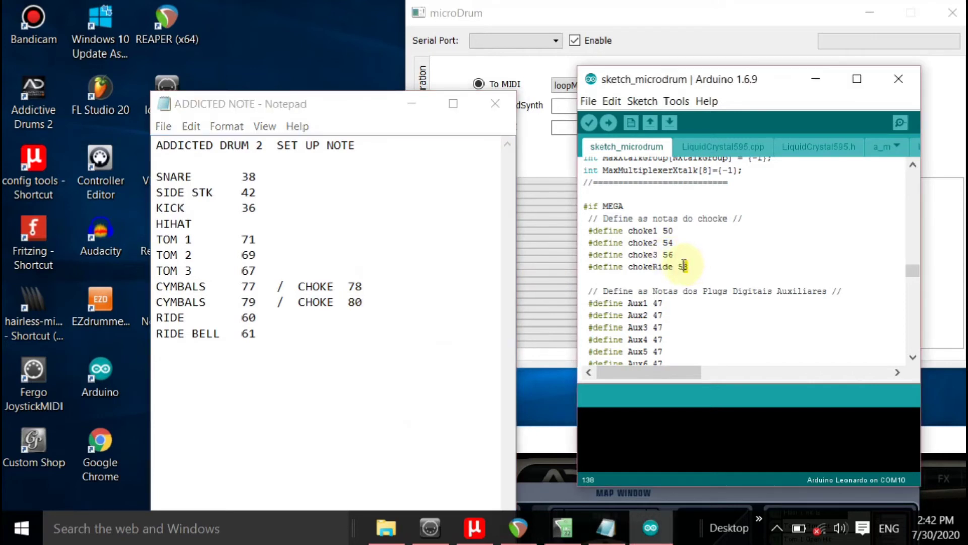
pyautogui.moveTo(684, 264); pyautogui.dragTo(680, 269)
pyautogui.write('80')
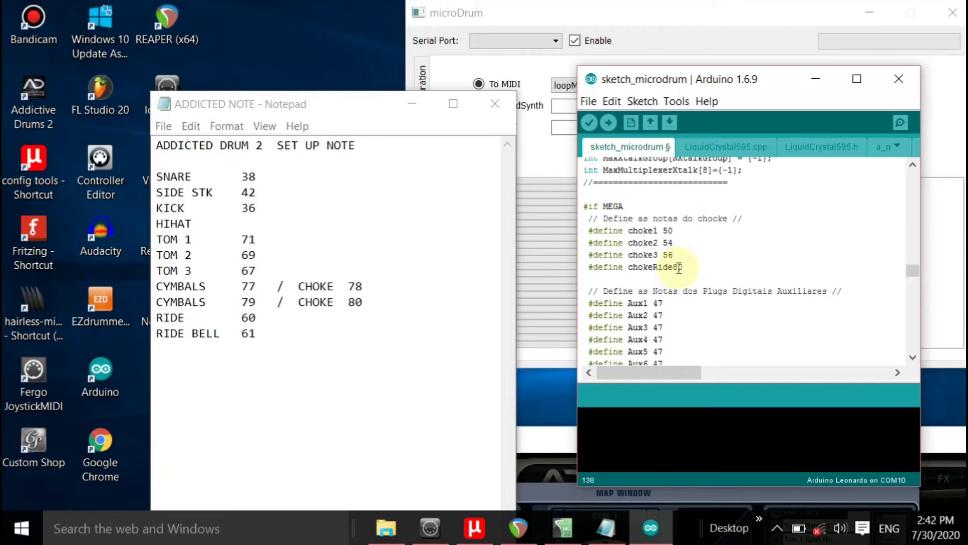
pyautogui.write('0')
pyautogui.click(676, 267)
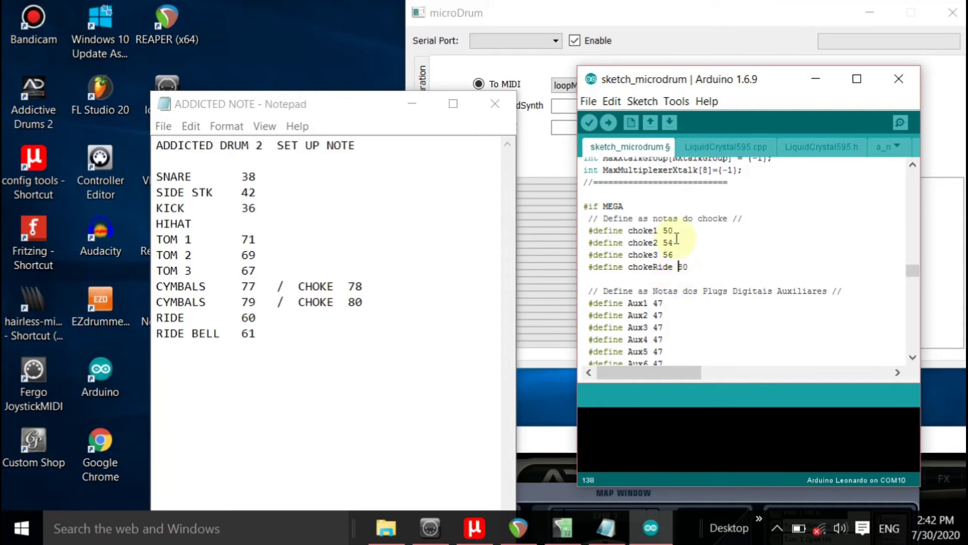
# - Set the choke1 note definition to 78
pyautogui.moveTo(673, 229); pyautogui.dragTo(664, 226)
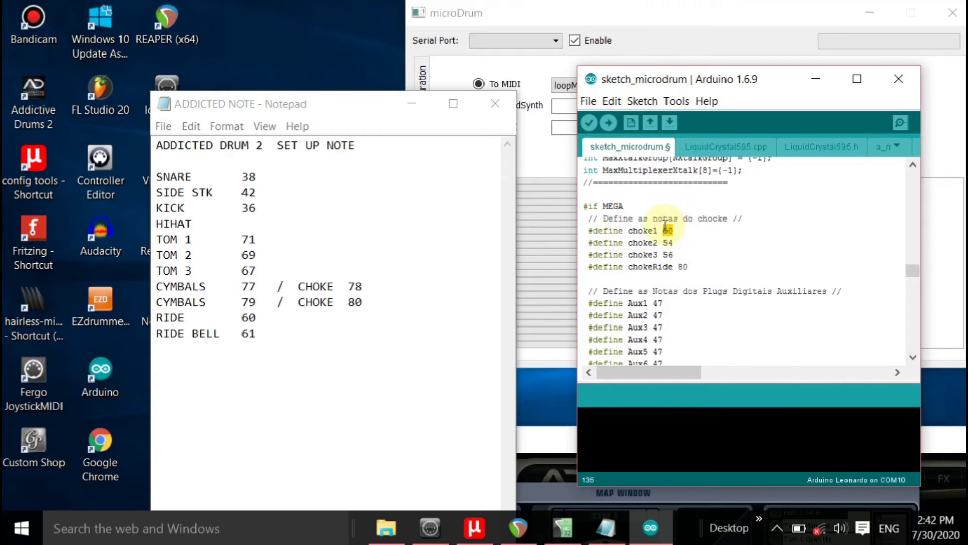
pyautogui.write('78')
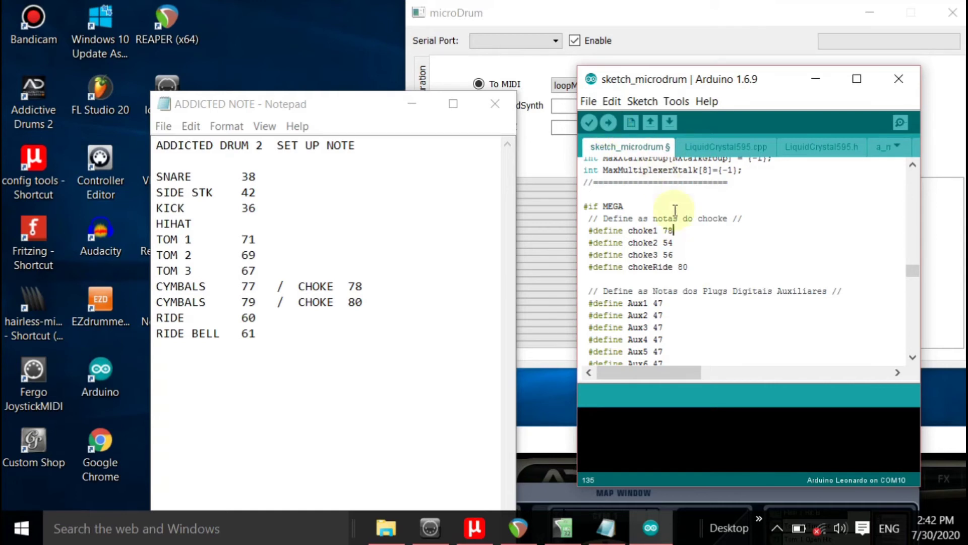
pyautogui.click(674, 242)
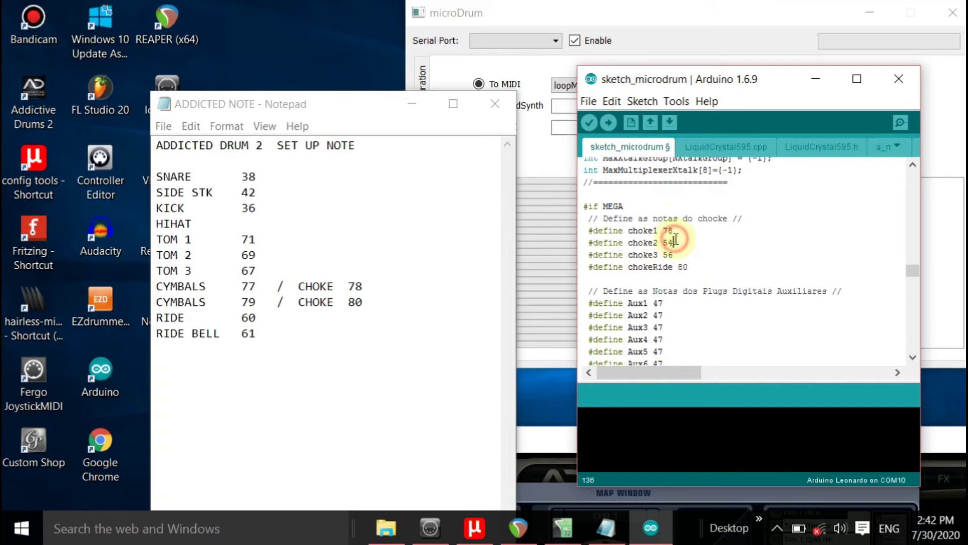
pyautogui.moveTo(654, 377); pyautogui.dragTo(829, 361)
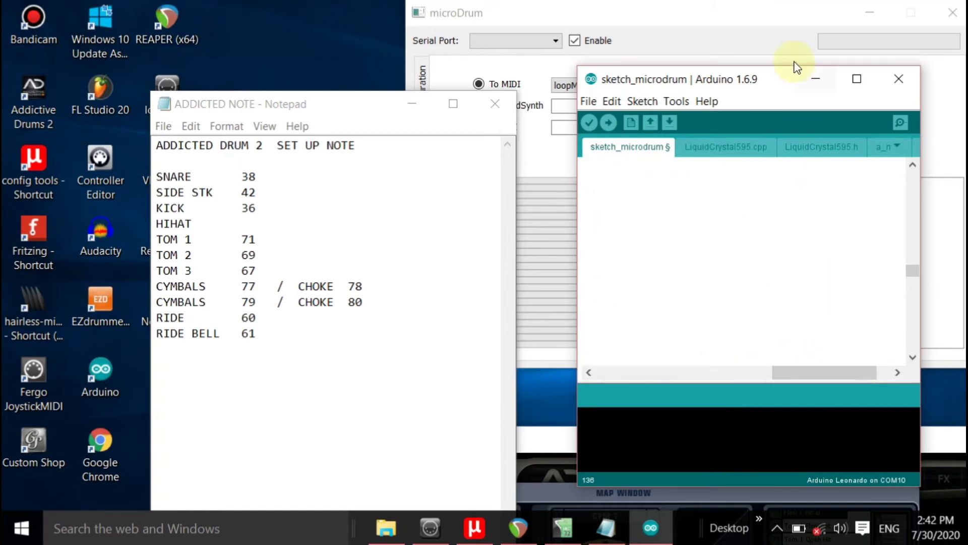
# - In the l_loop file of the maximized sketch, enter 0 as the last value of choke1's release MIDI_TX call
pyautogui.click(857, 79)
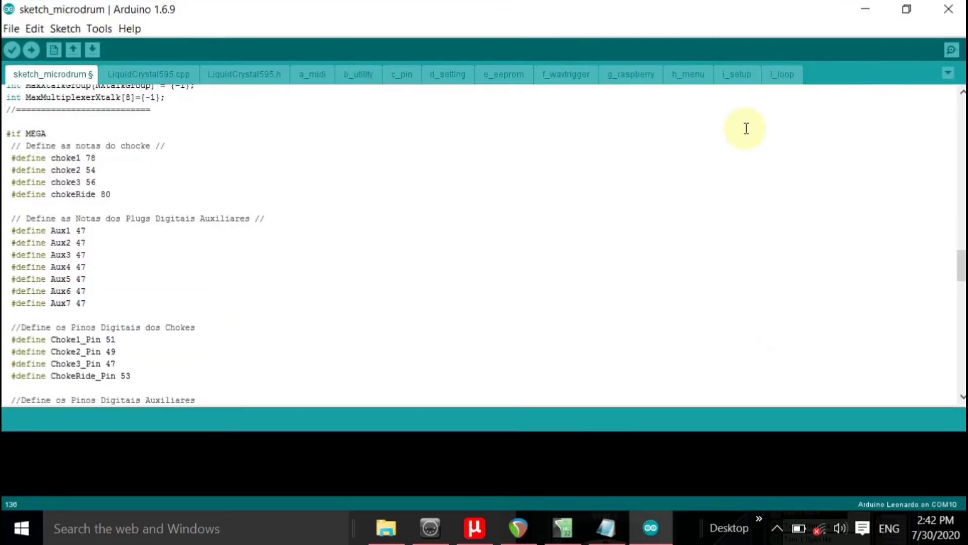
pyautogui.click(791, 78)
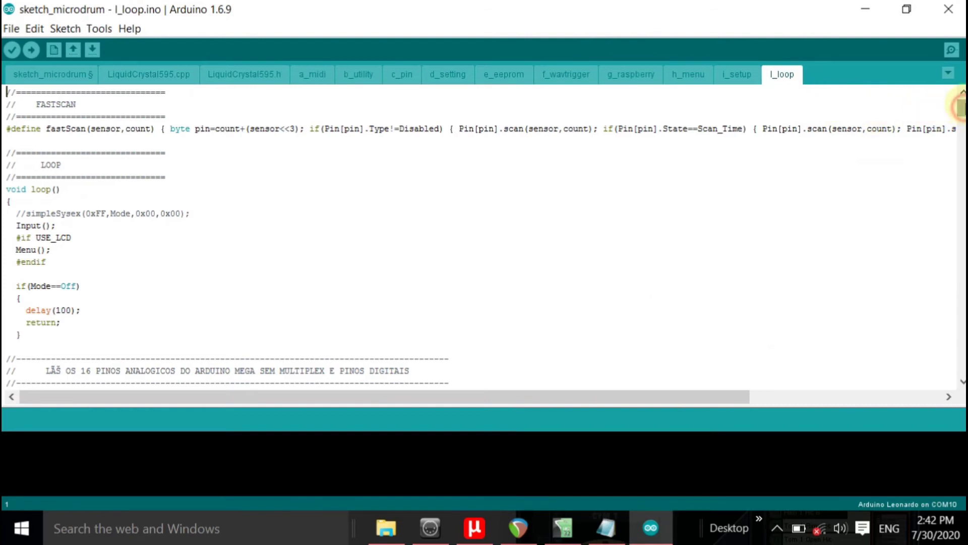
pyautogui.moveTo(961, 108); pyautogui.dragTo(961, 127)
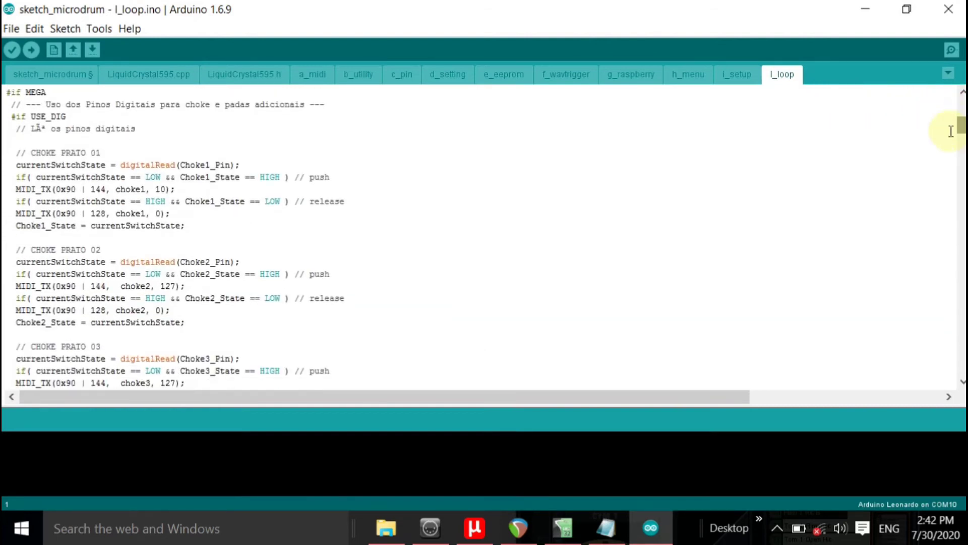
pyautogui.click(8, 209)
pyautogui.moveTo(8, 209); pyautogui.dragTo(161, 213)
pyautogui.click(21, 212)
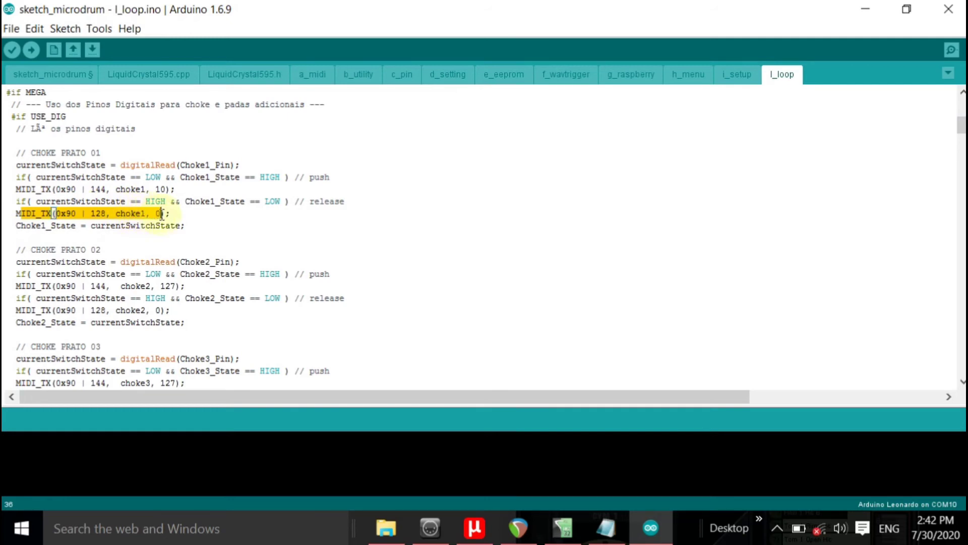
pyautogui.click(162, 213)
pyautogui.doubleClick(158, 213)
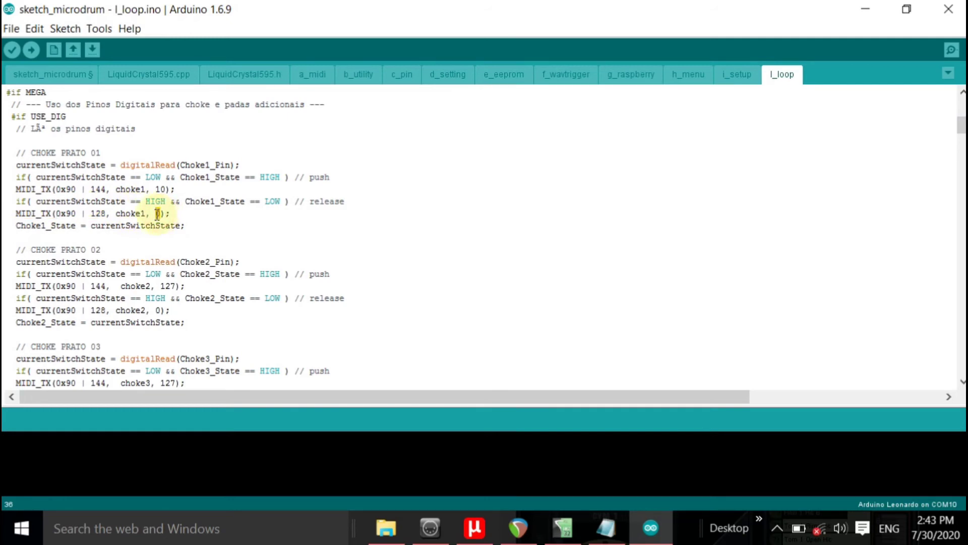
pyautogui.write('1')
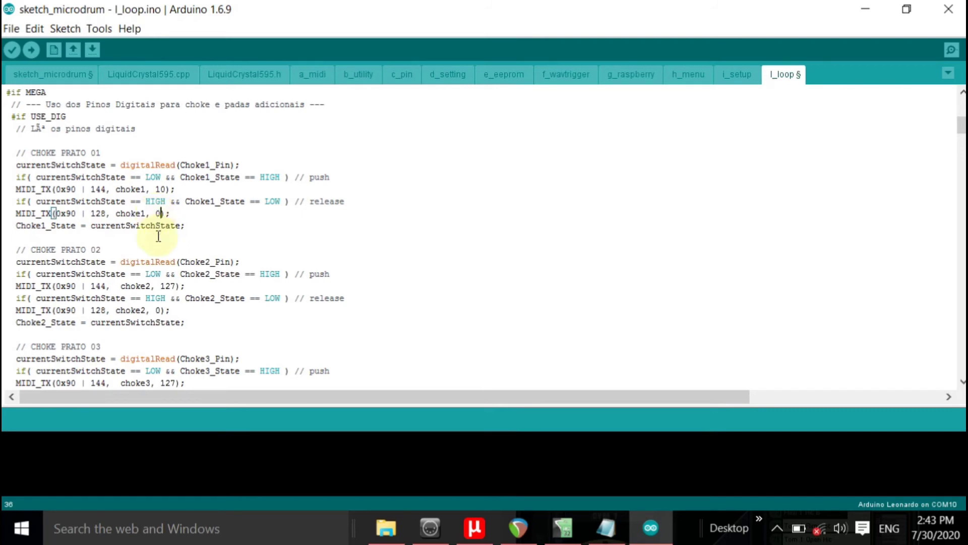
# - Check the last value of the release MIDI_TX calls for choke2, chokeRide and choke3
pyautogui.doubleClick(158, 310)
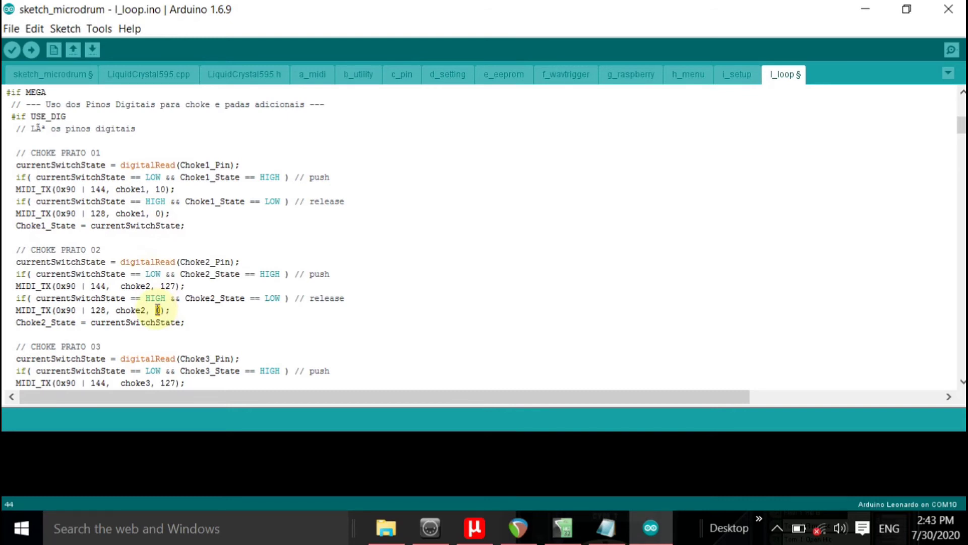
pyautogui.click(159, 310)
pyautogui.scroll(1, 961, 142)
pyautogui.scroll(-7, 961, 136)
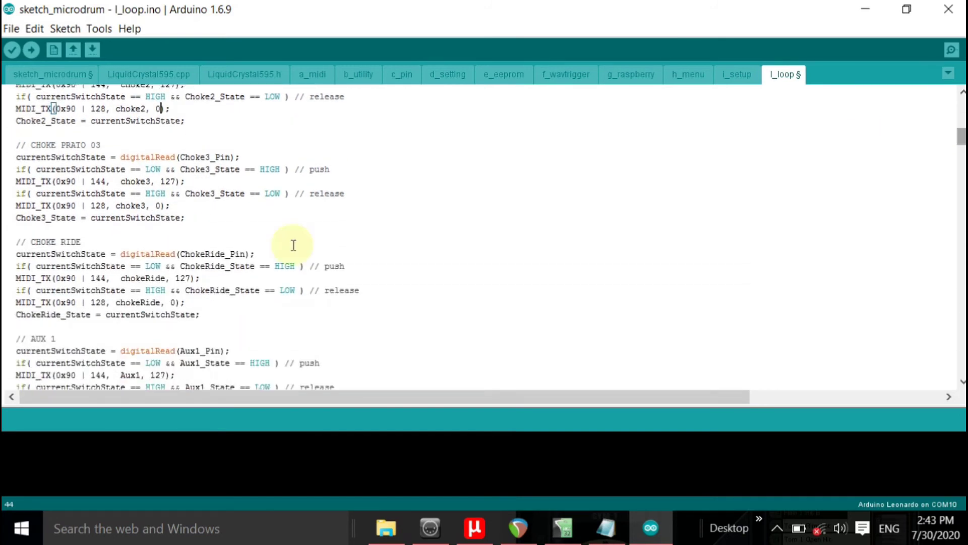
pyautogui.click(177, 302)
pyautogui.doubleClick(174, 302)
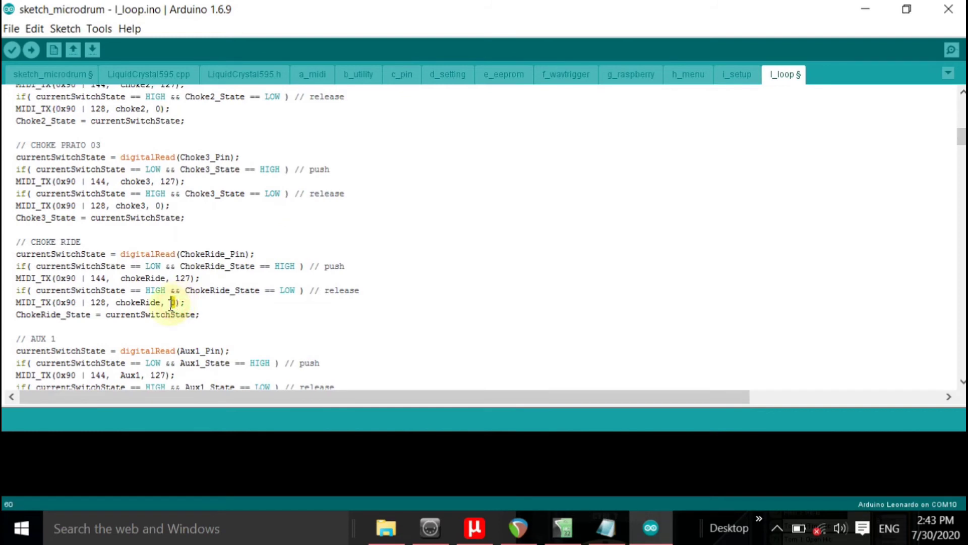
pyautogui.doubleClick(158, 206)
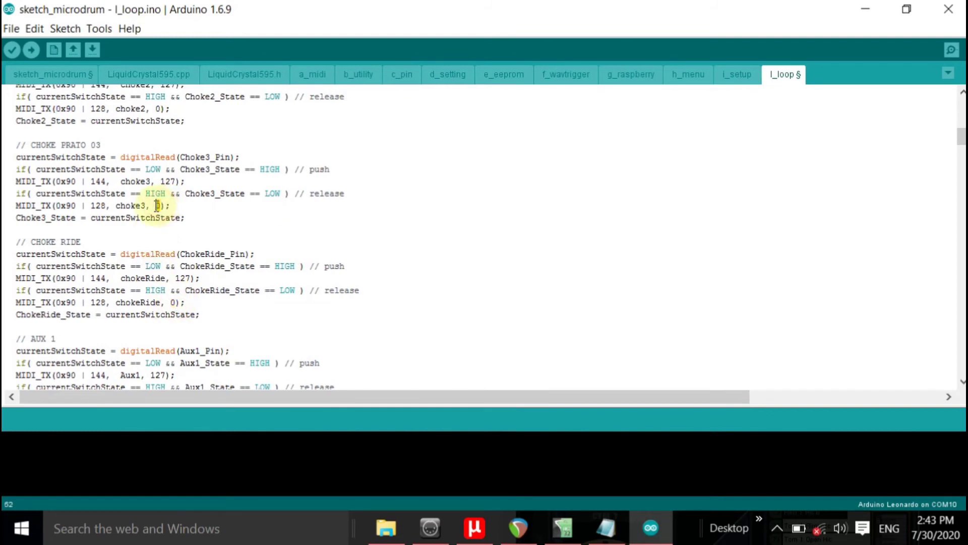
# - In the main sketch_microdrum file, check the USE_DIG value in the CONFIGURE section
pyautogui.click(41, 71)
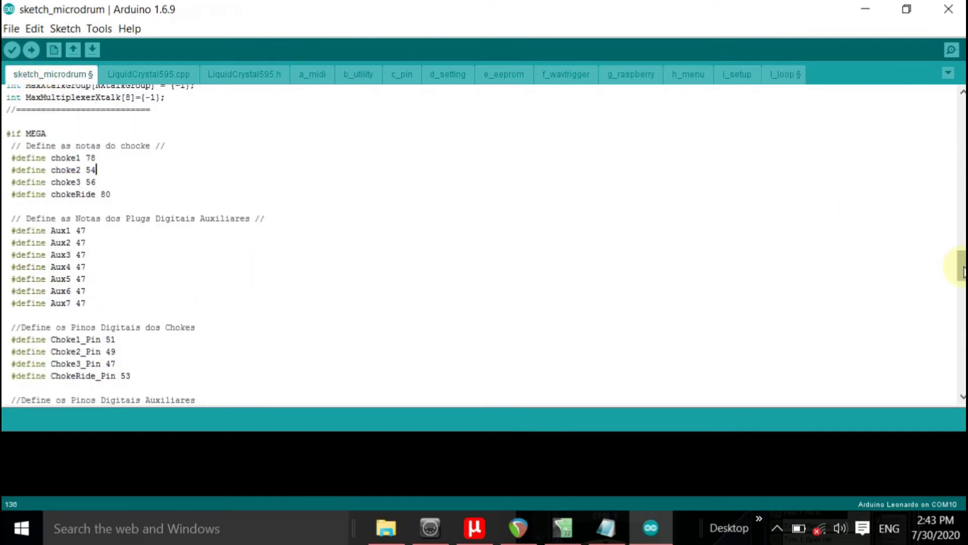
pyautogui.moveTo(960, 263); pyautogui.dragTo(961, 127)
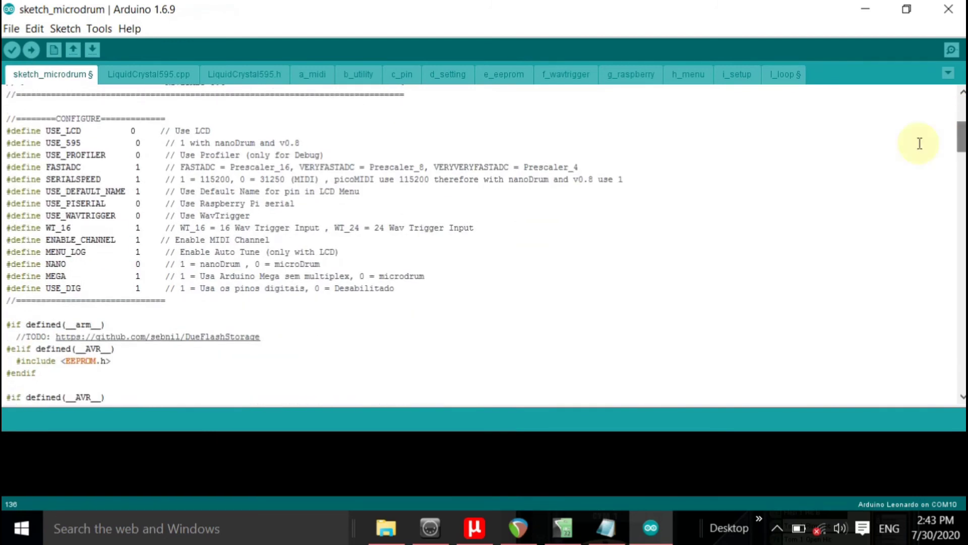
pyautogui.click(139, 288)
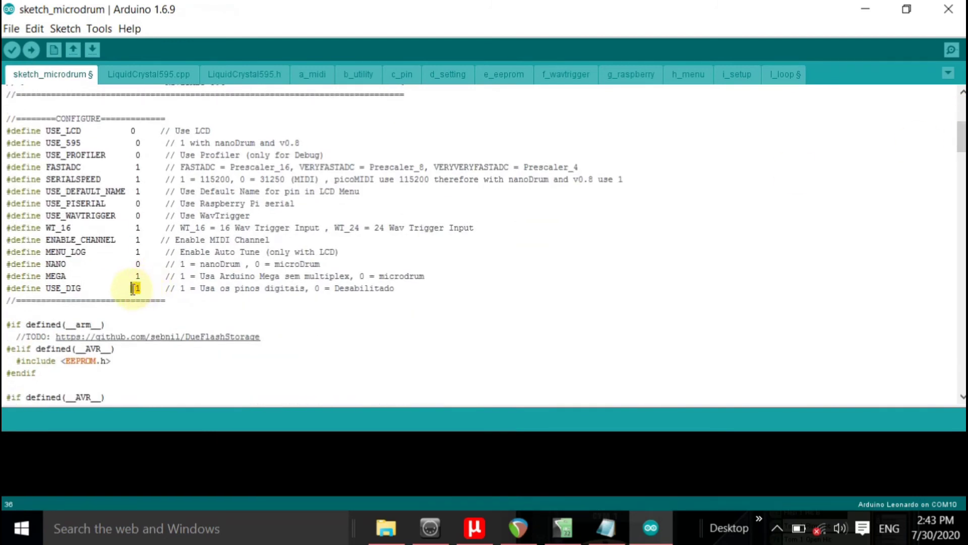
pyautogui.moveTo(140, 288); pyautogui.dragTo(132, 289)
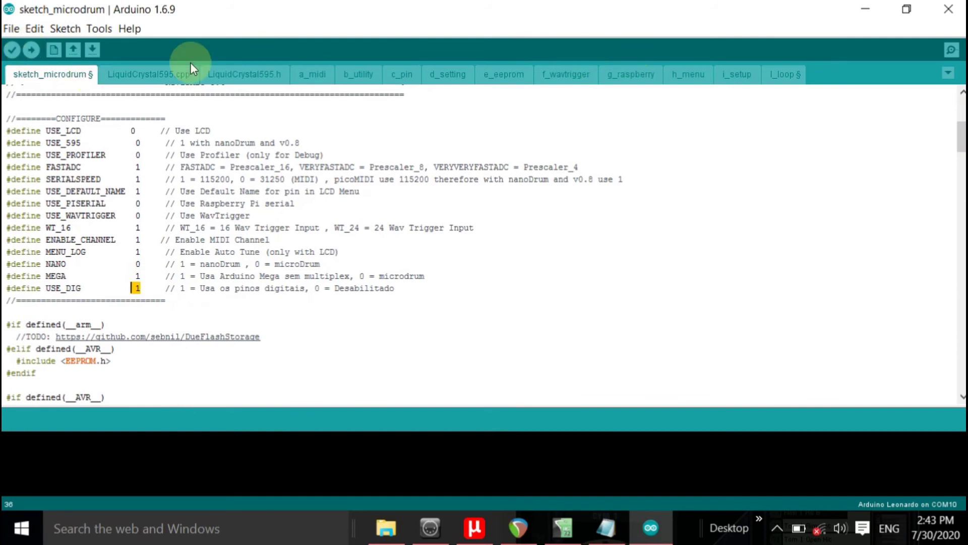
# - Restore the sketch window to its smaller size and arrange it beside the raised Addictive Drums 2 map window
pyautogui.click(905, 10)
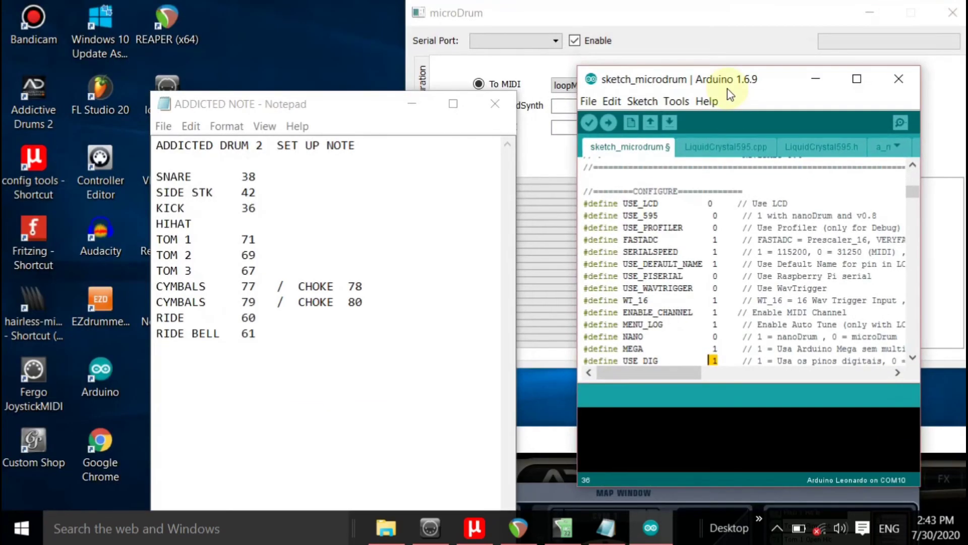
pyautogui.moveTo(772, 81); pyautogui.dragTo(253, 61)
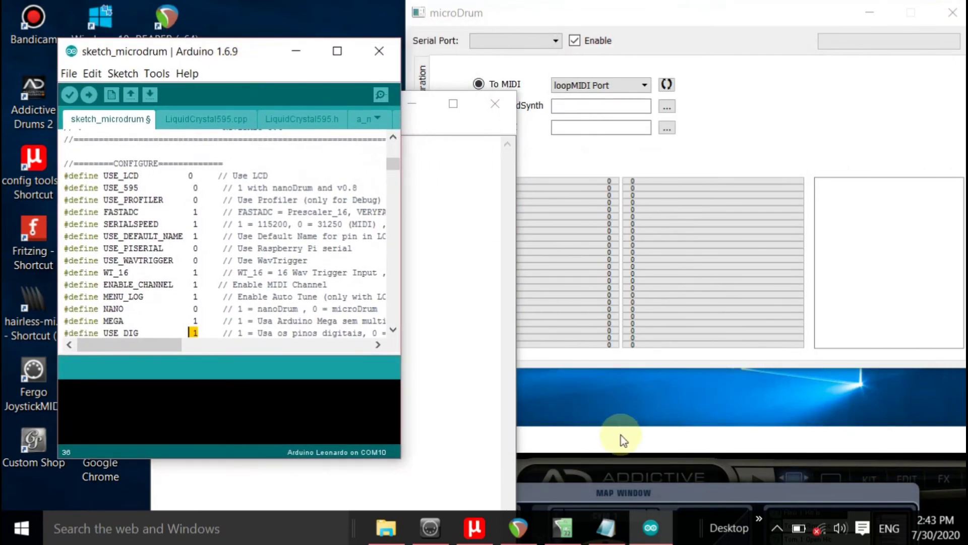
pyautogui.moveTo(623, 437); pyautogui.dragTo(661, 23)
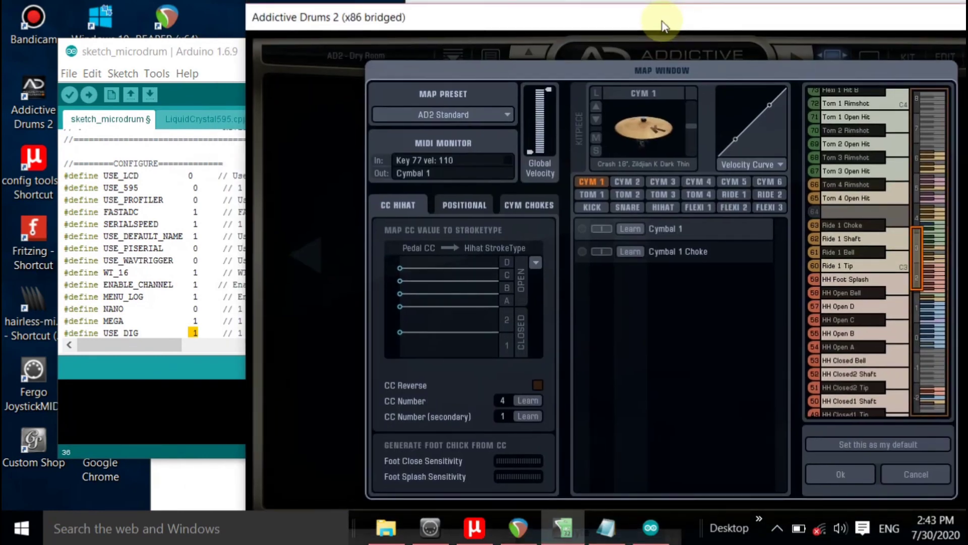
# - Audition the Cymbal 1 and Cymbal 1 Choke strokes in the map window and read their keys in the MIDI monitor
pyautogui.click(623, 181)
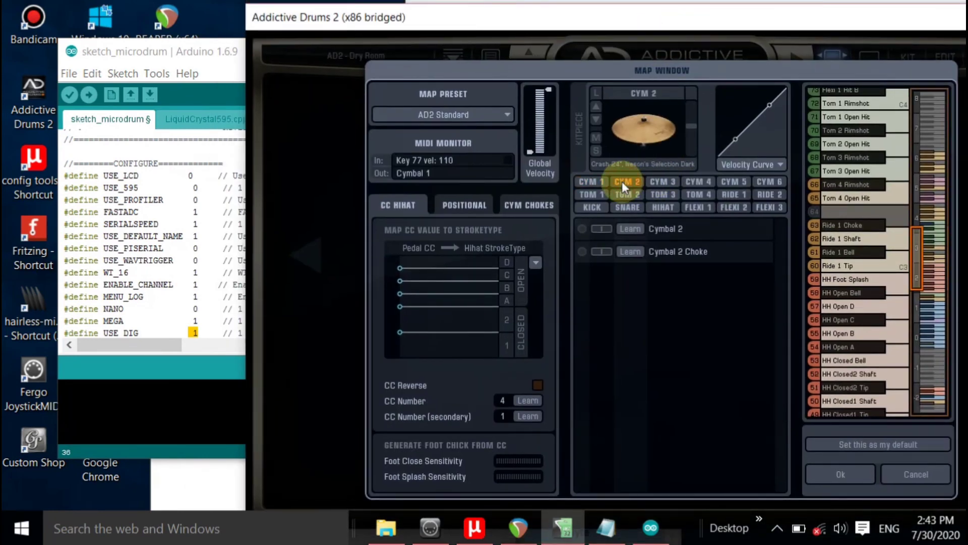
pyautogui.click(594, 182)
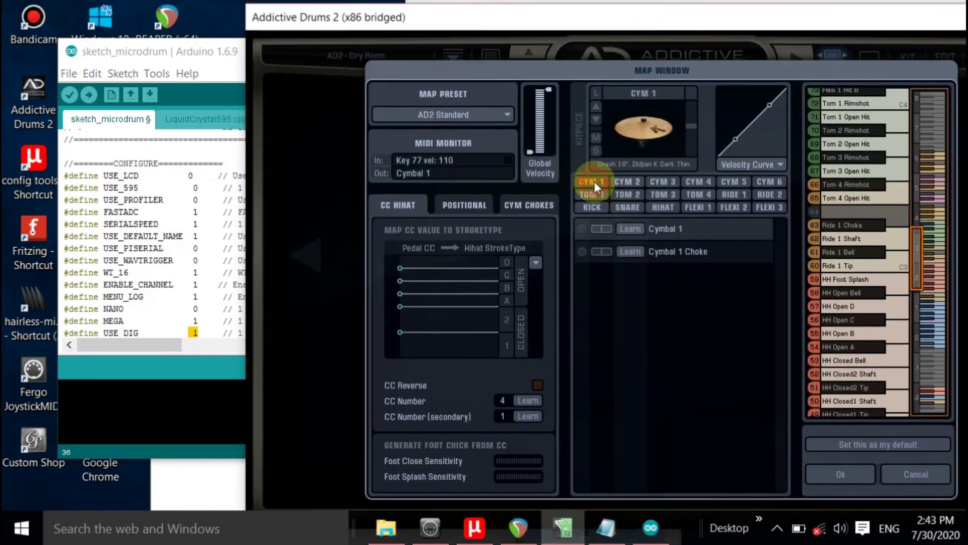
pyautogui.click(661, 251)
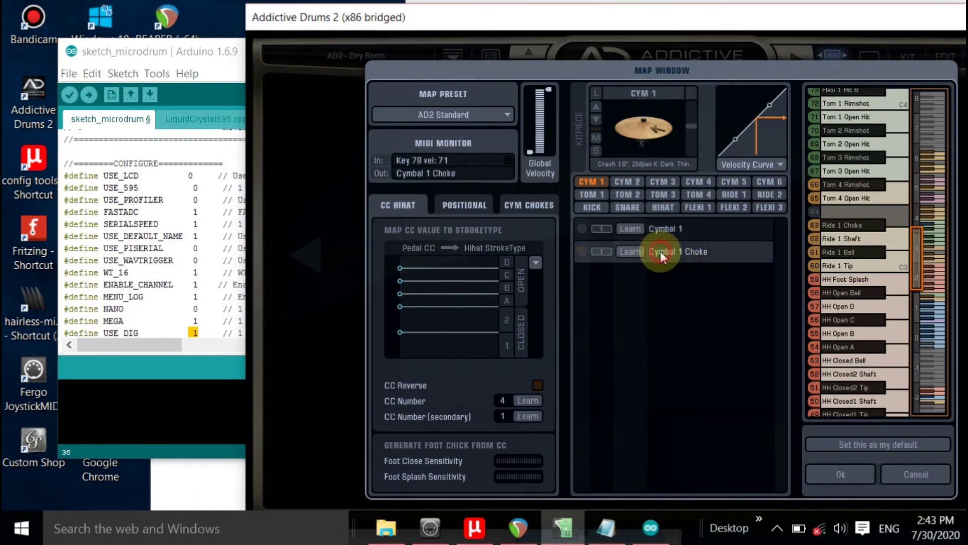
pyautogui.click(661, 251)
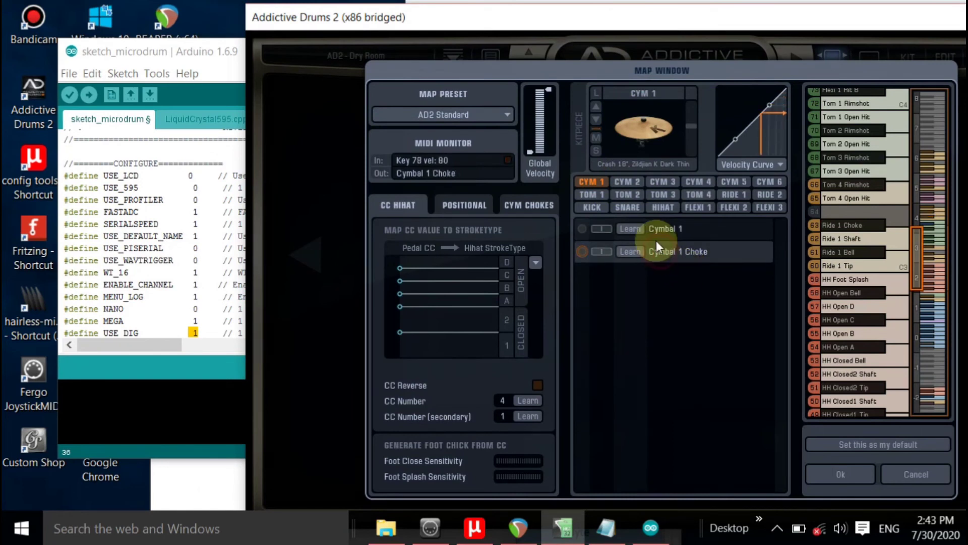
pyautogui.click(656, 232)
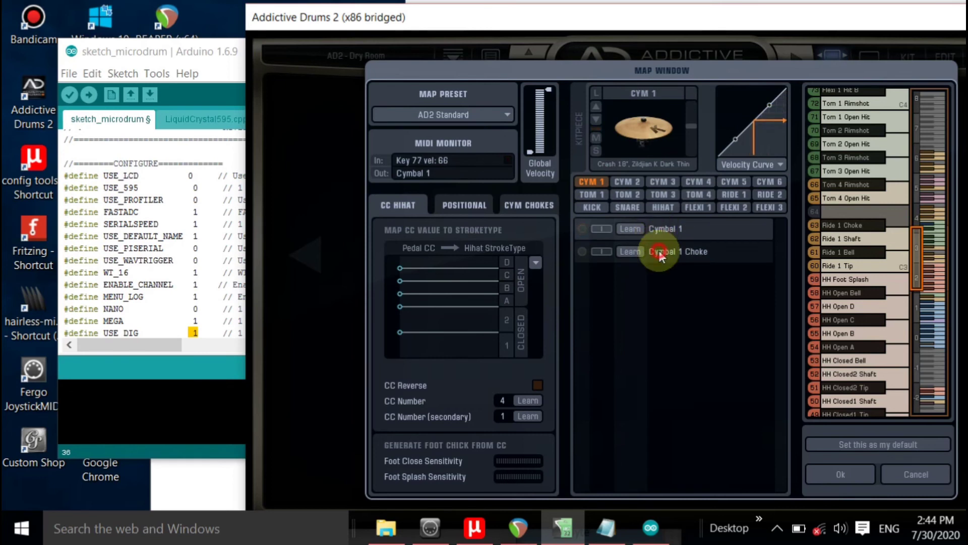
pyautogui.click(659, 250)
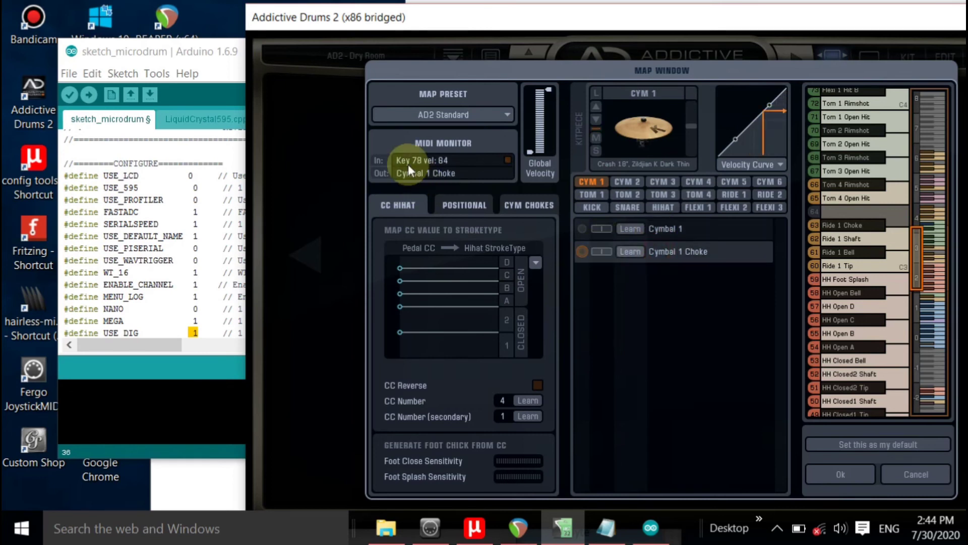
# - Audition the Cymbal 2 Choke and Cymbal 3 Choke strokes to read their keys in the MIDI monitor
pyautogui.click(628, 182)
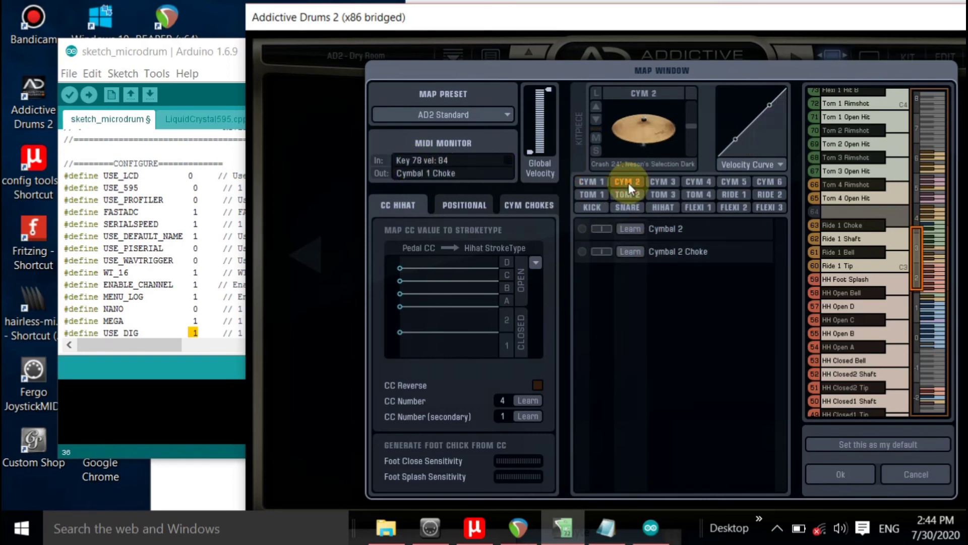
pyautogui.click(665, 251)
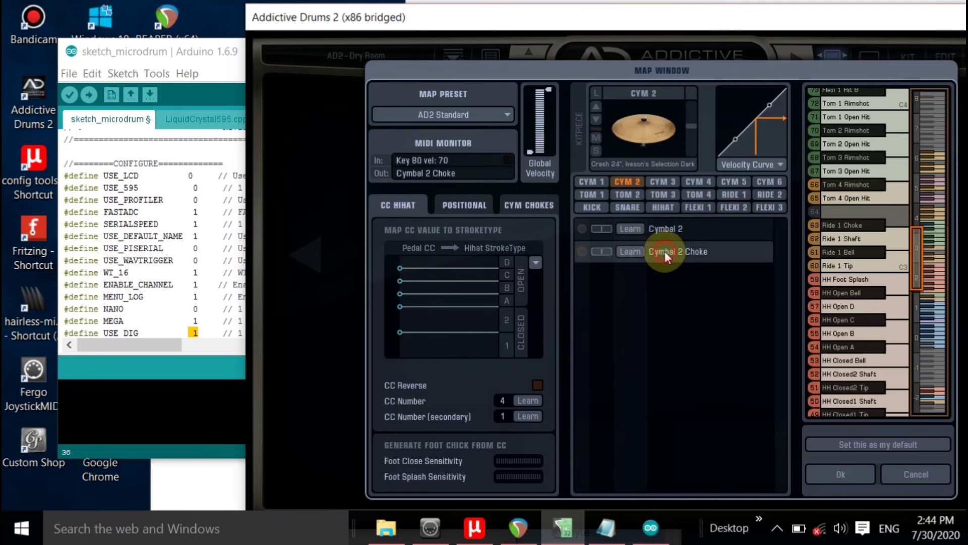
pyautogui.click(665, 251)
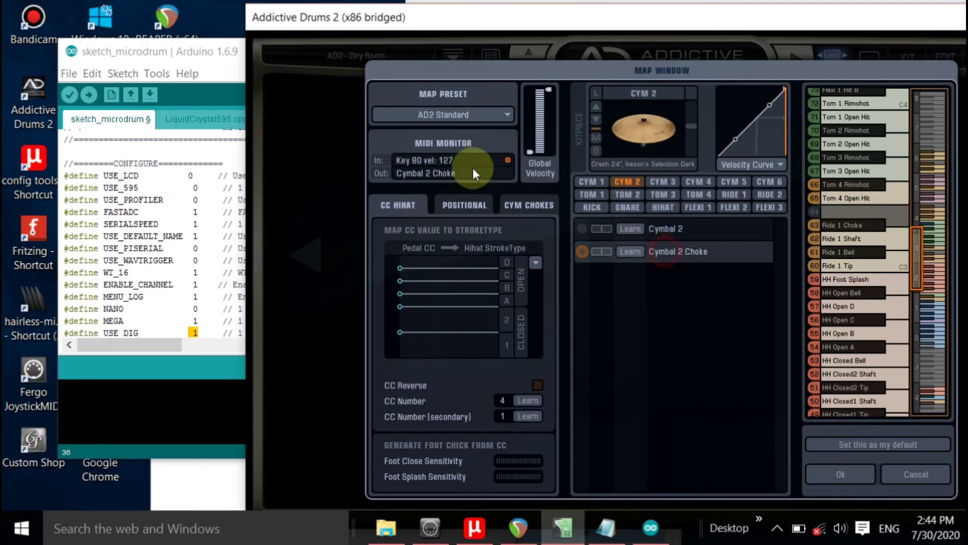
pyautogui.click(671, 181)
pyautogui.click(661, 250)
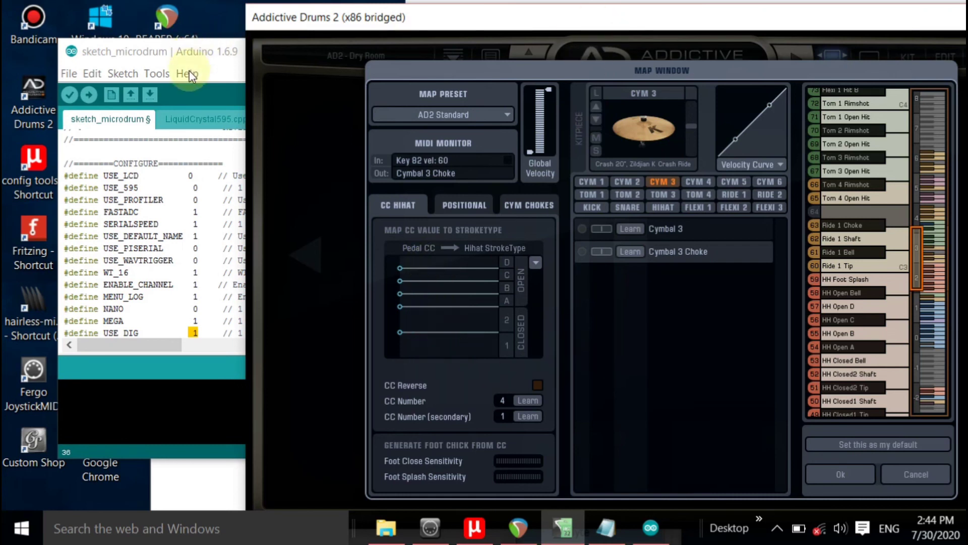
# - Move the sketch and Addictive Drums 2 windows aside, close the map window and show the drum kit page
pyautogui.moveTo(192, 55); pyautogui.dragTo(167, 59)
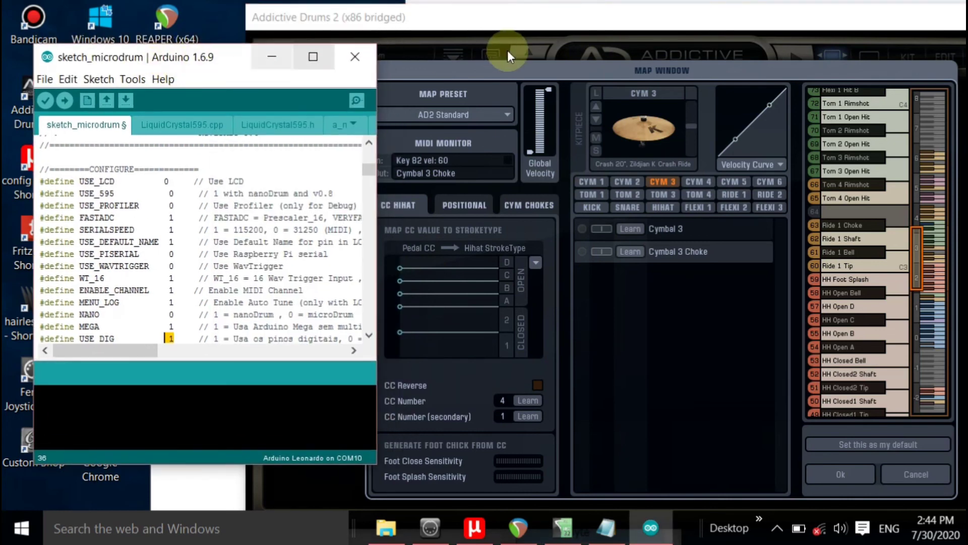
pyautogui.moveTo(609, 16); pyautogui.dragTo(460, 12)
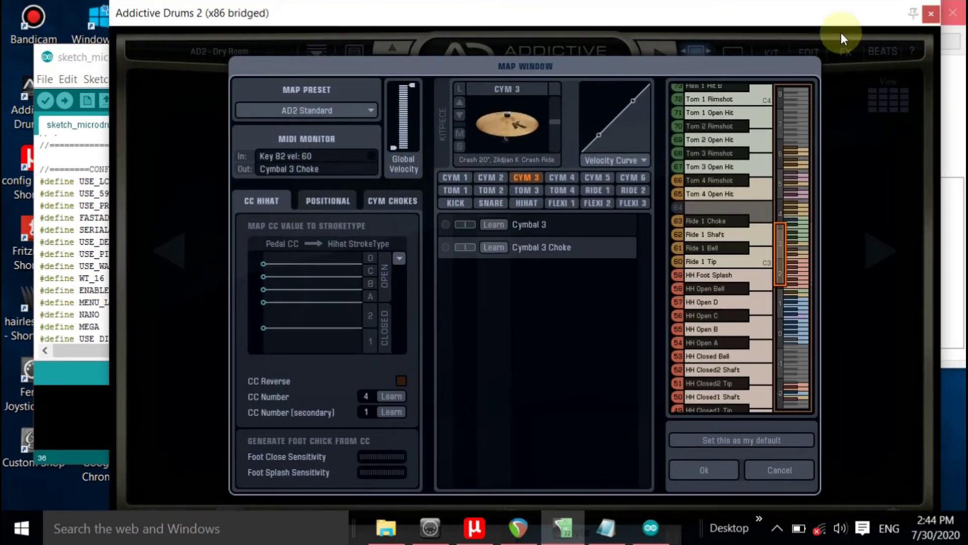
pyautogui.click(852, 58)
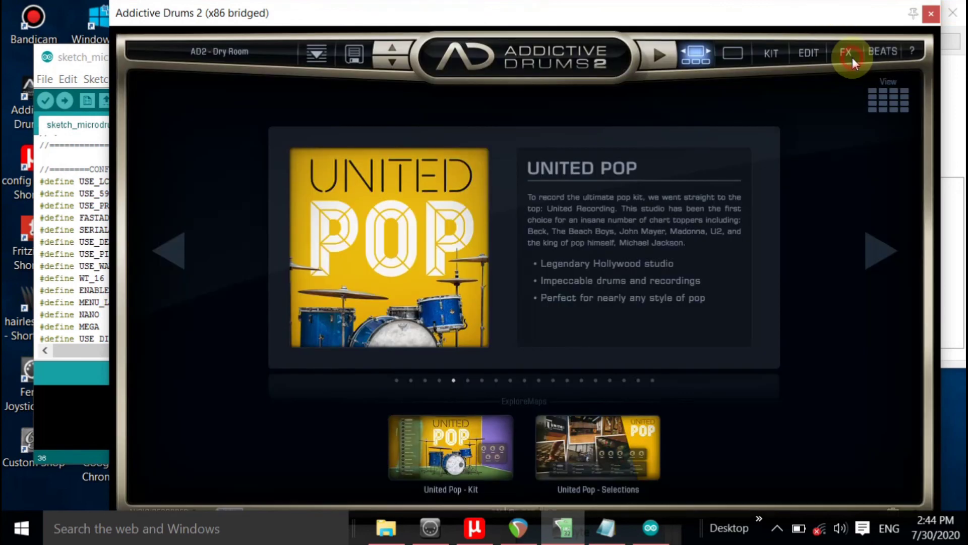
pyautogui.click(726, 55)
pyautogui.click(768, 52)
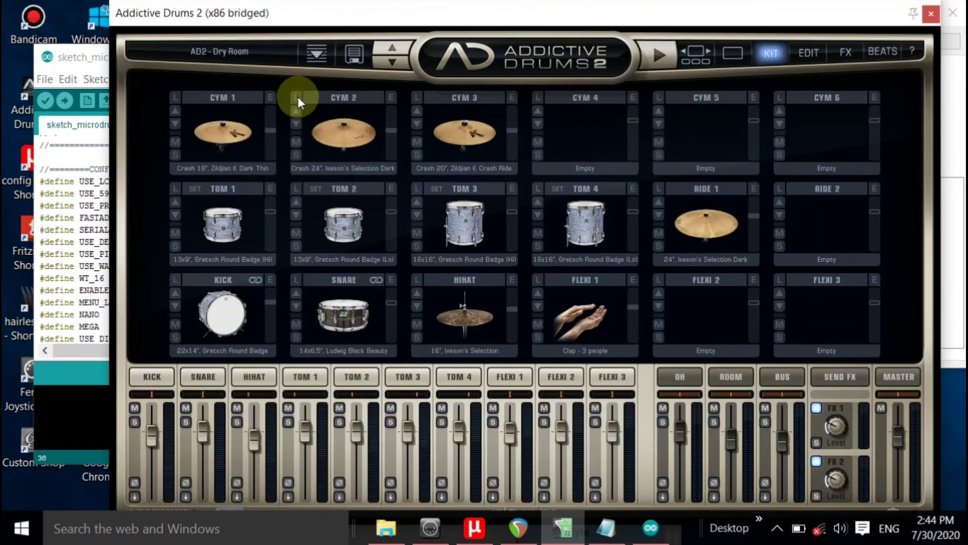
# - Browse the Metal presets in the preset browser without loading one, and lower the Addictive Drums 2 window to uncover microDrum
pyautogui.click(320, 53)
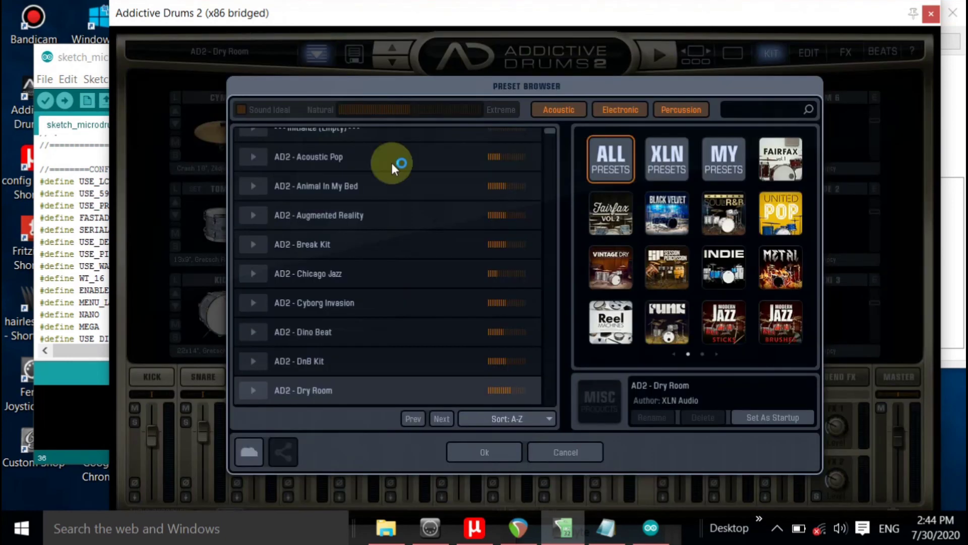
pyautogui.click(680, 280)
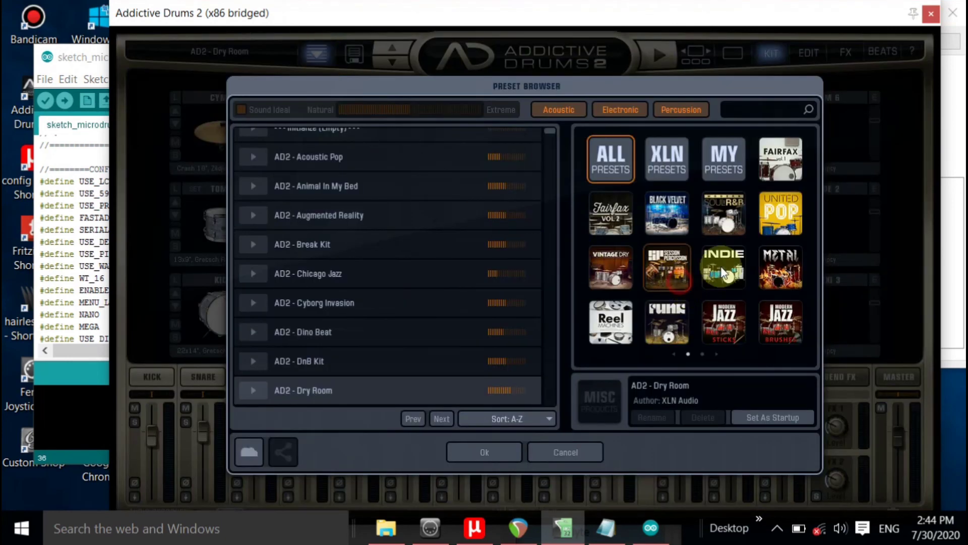
pyautogui.click(724, 268)
pyautogui.click(781, 273)
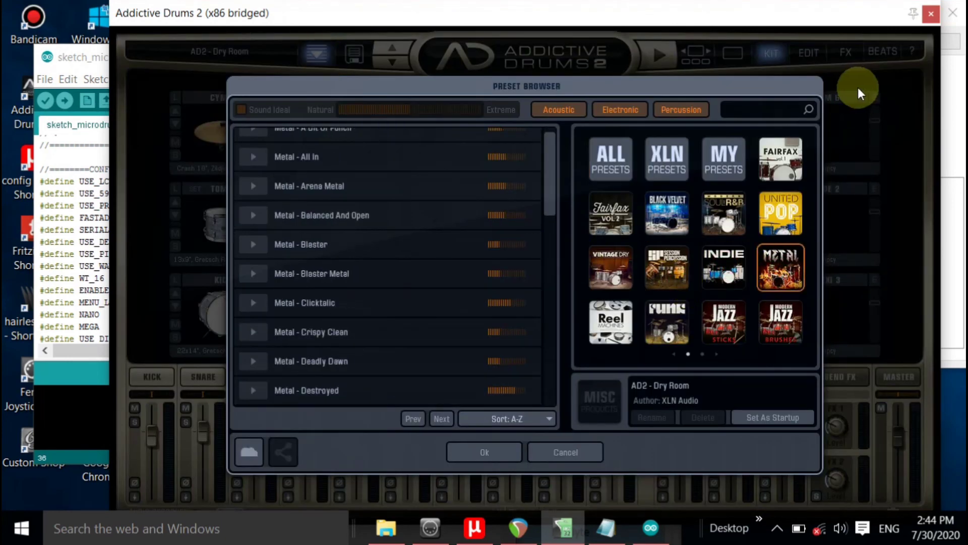
pyautogui.click(861, 90)
pyautogui.moveTo(812, 12); pyautogui.dragTo(823, 355)
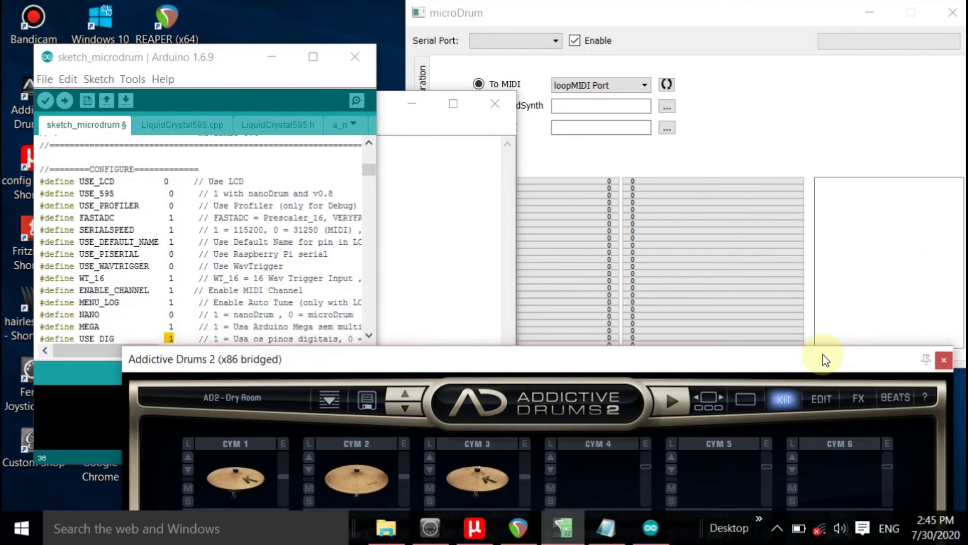